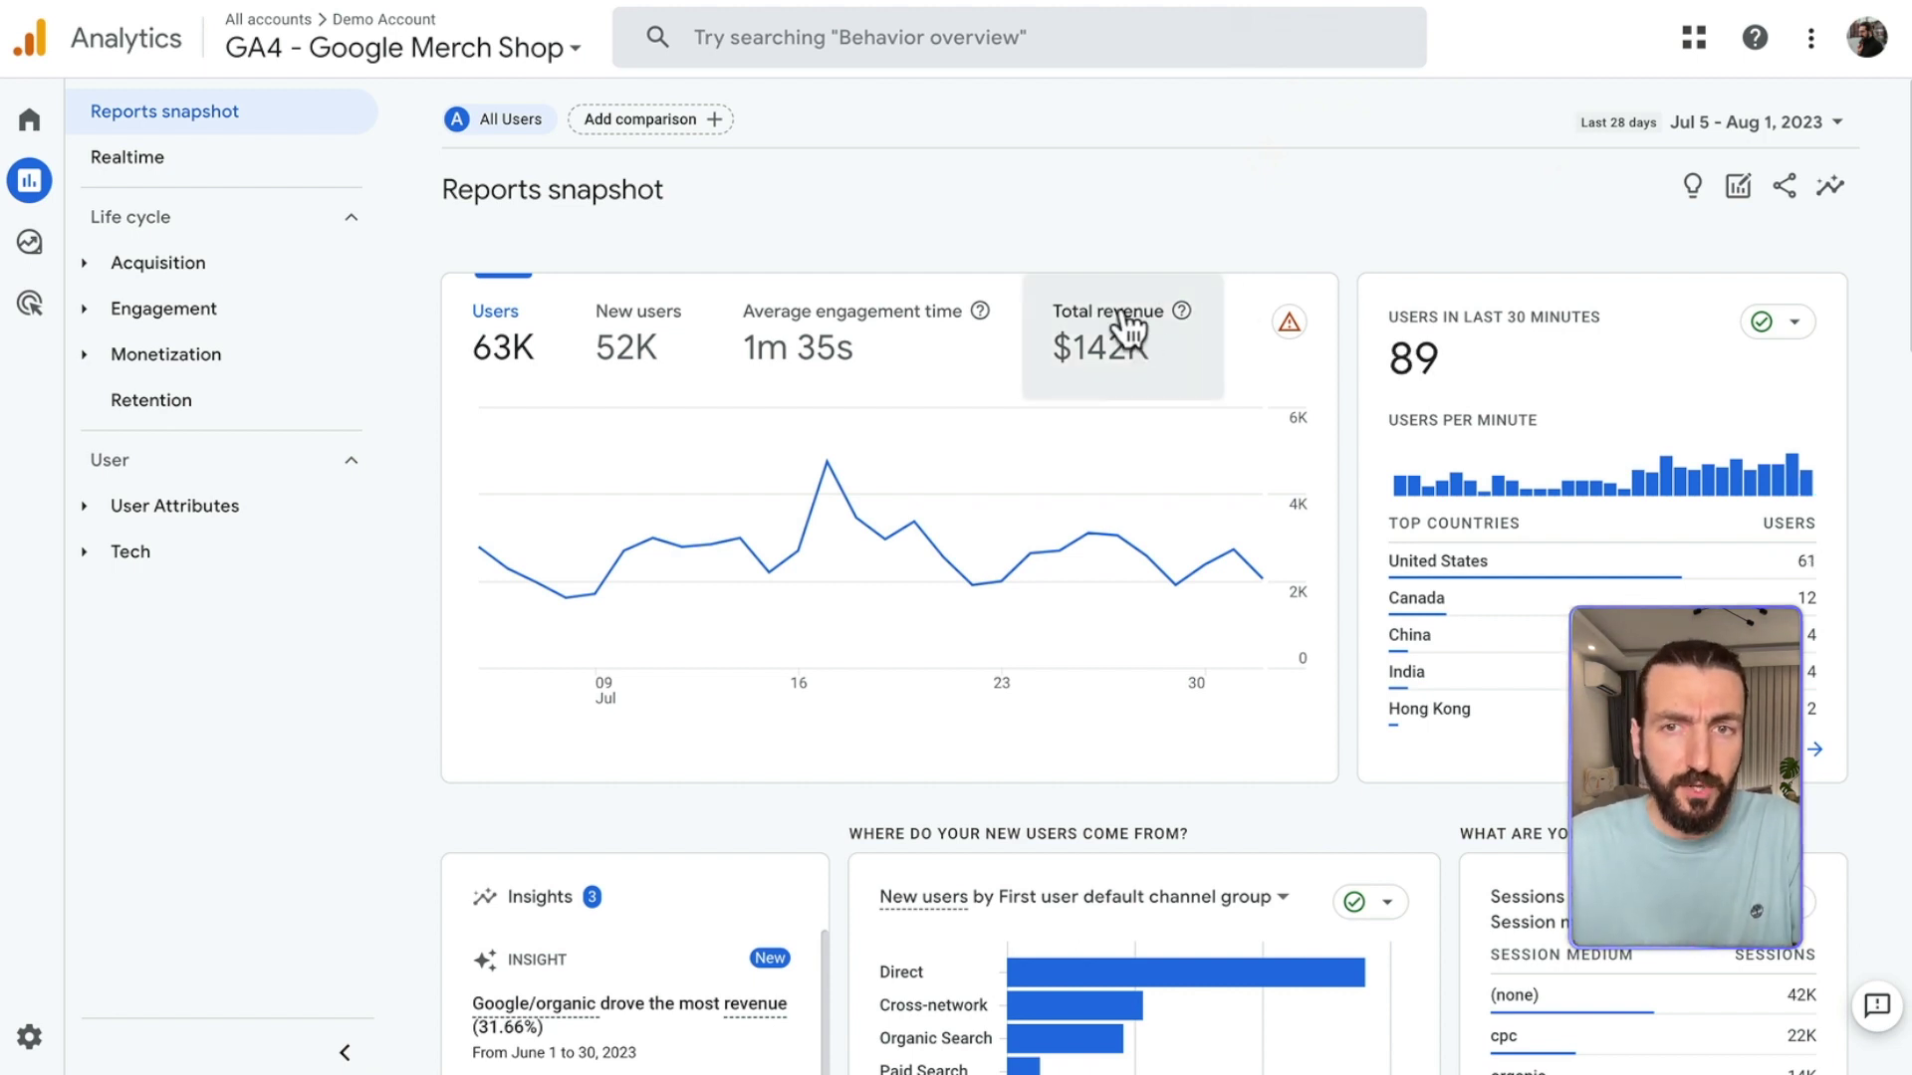
View Ecommerce purchases broken down by Item category, then open the User purchase journey funnel
left_click(88, 355)
left_click(207, 453)
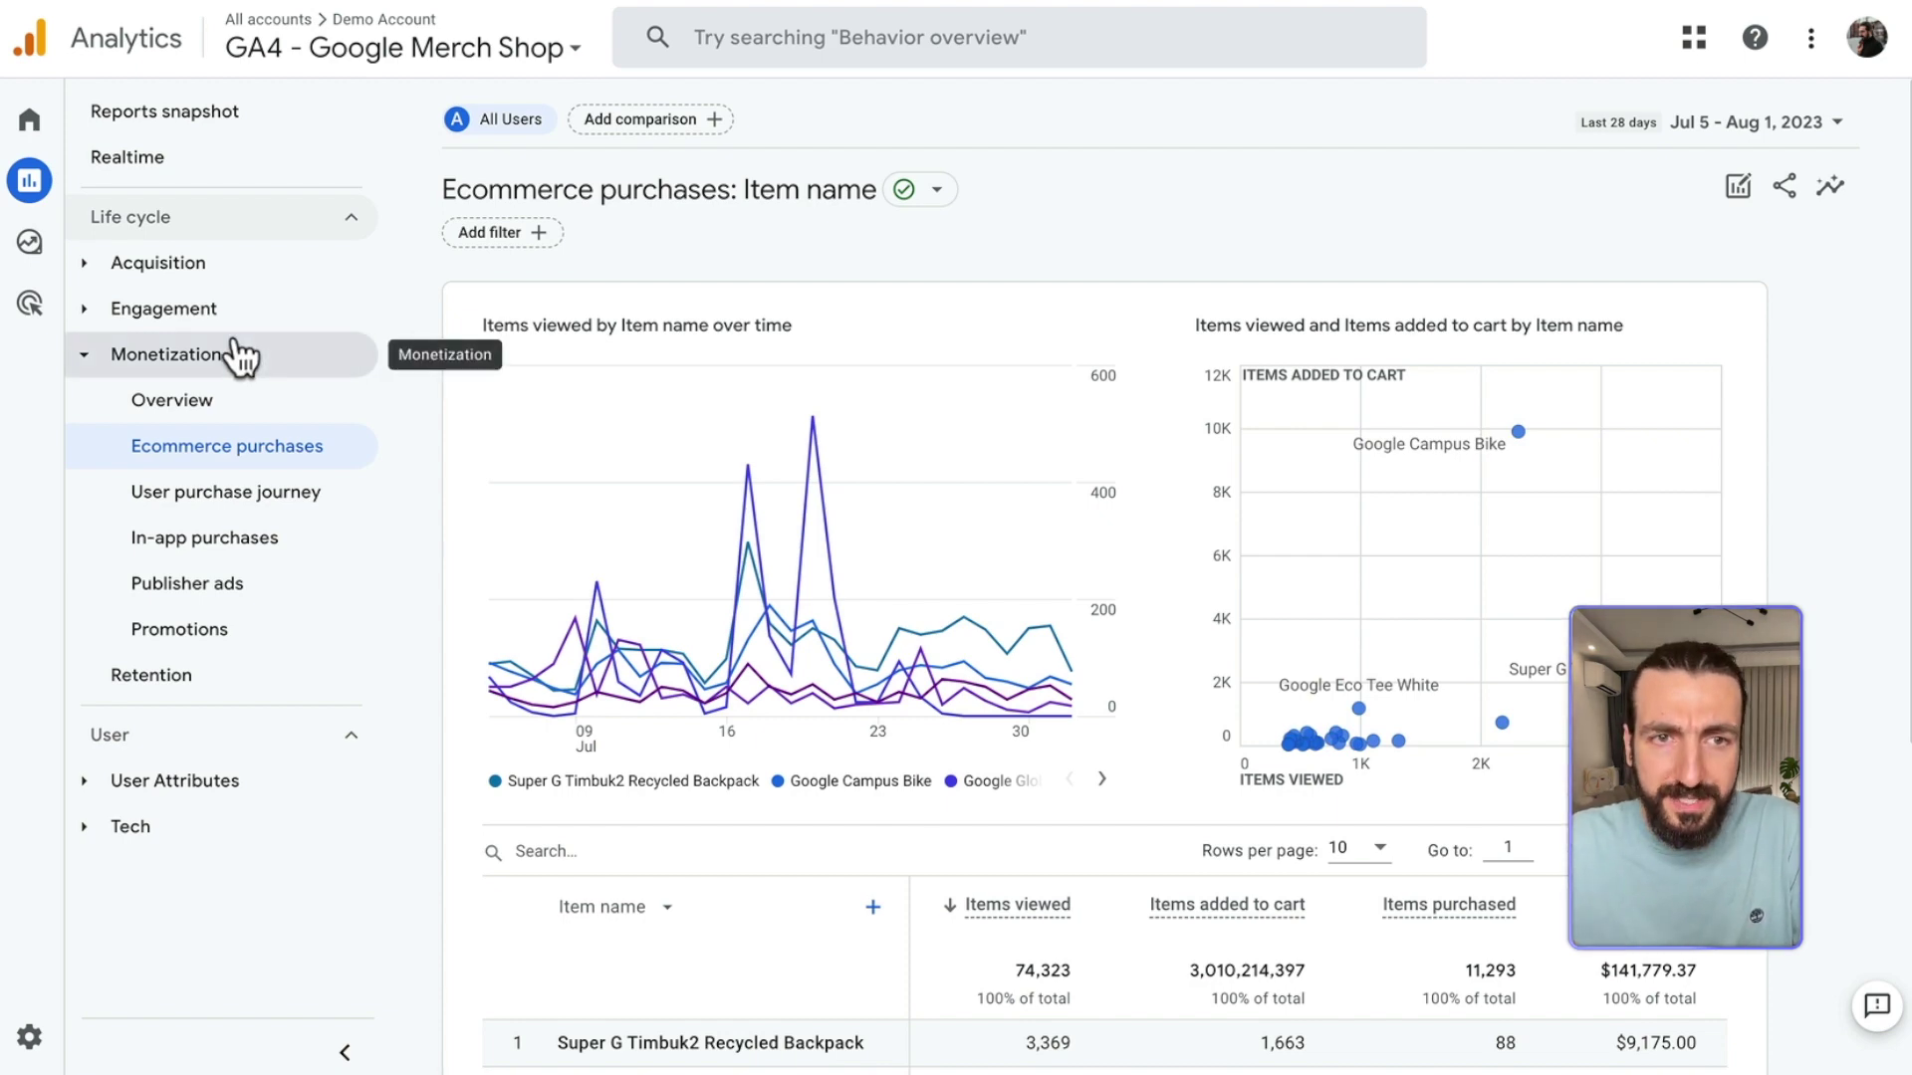
scroll(897, 549, "down", 5)
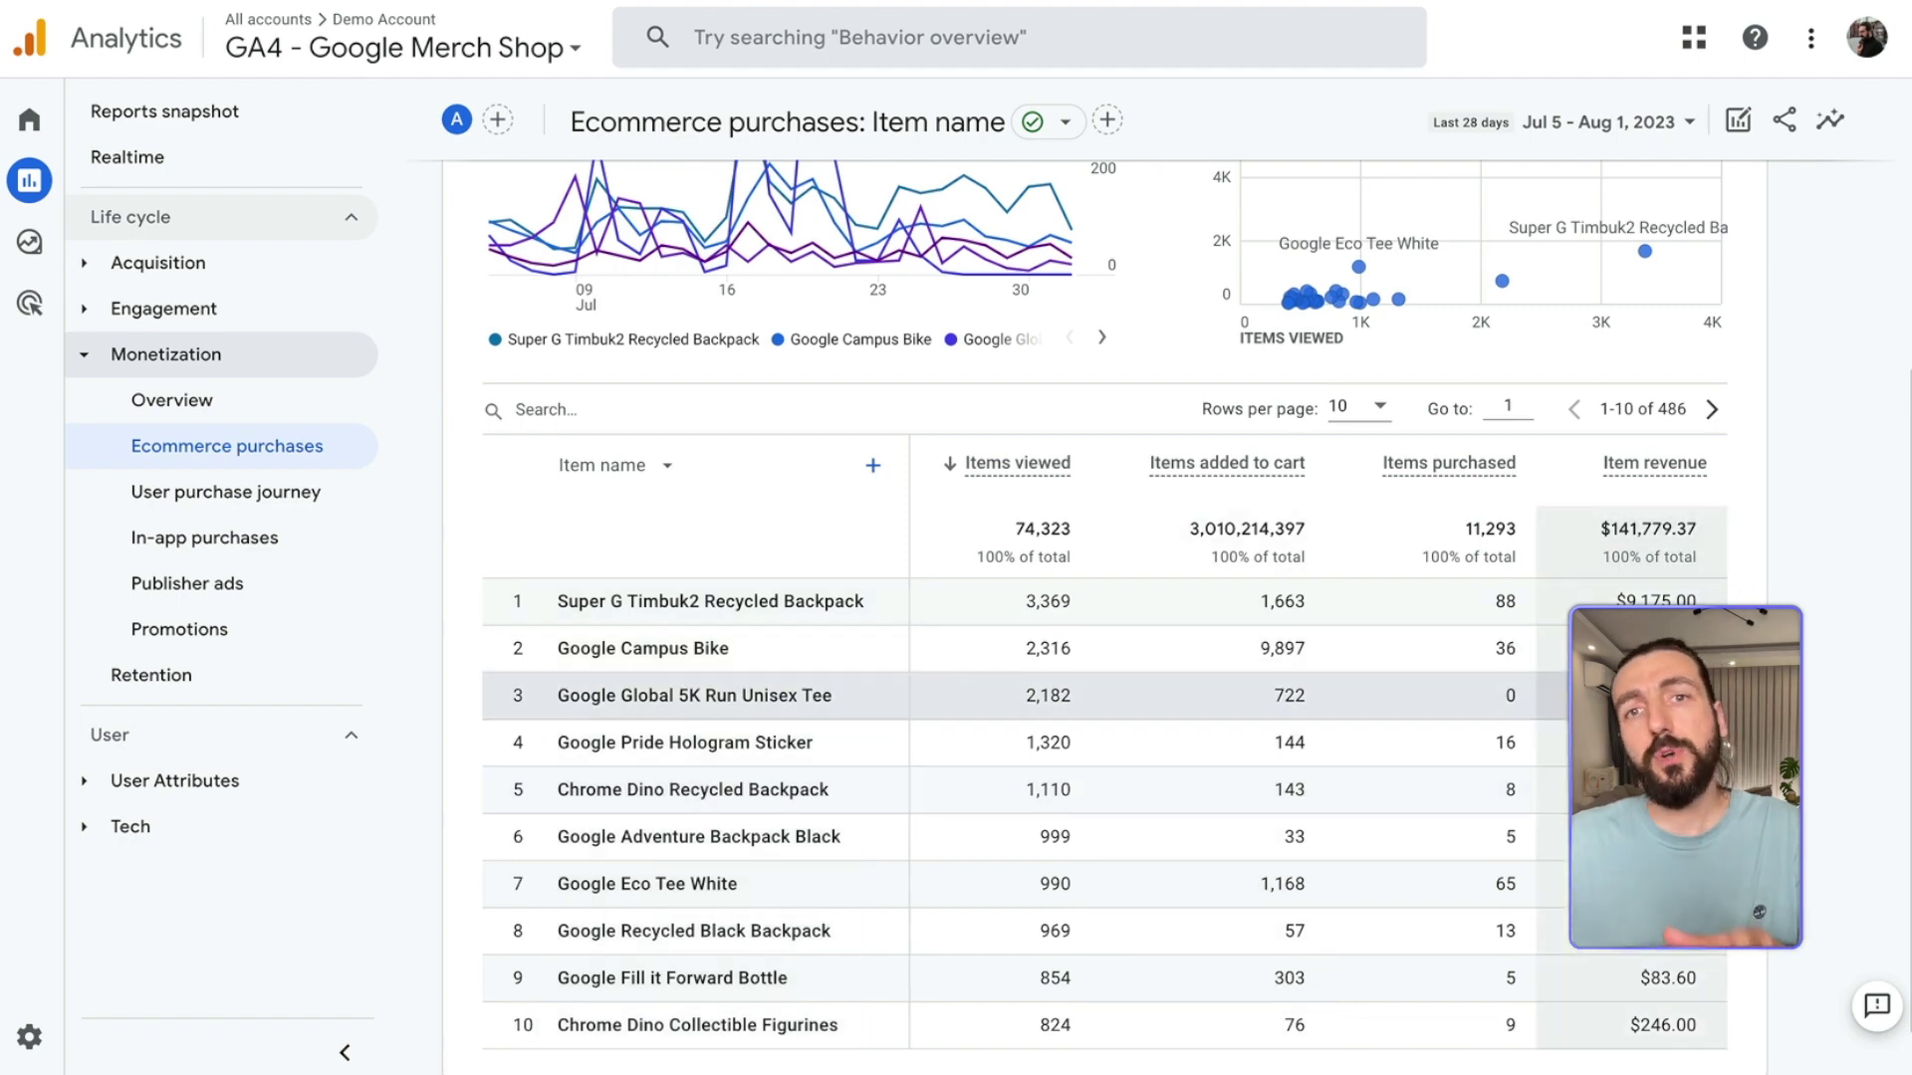
left_click(652, 463)
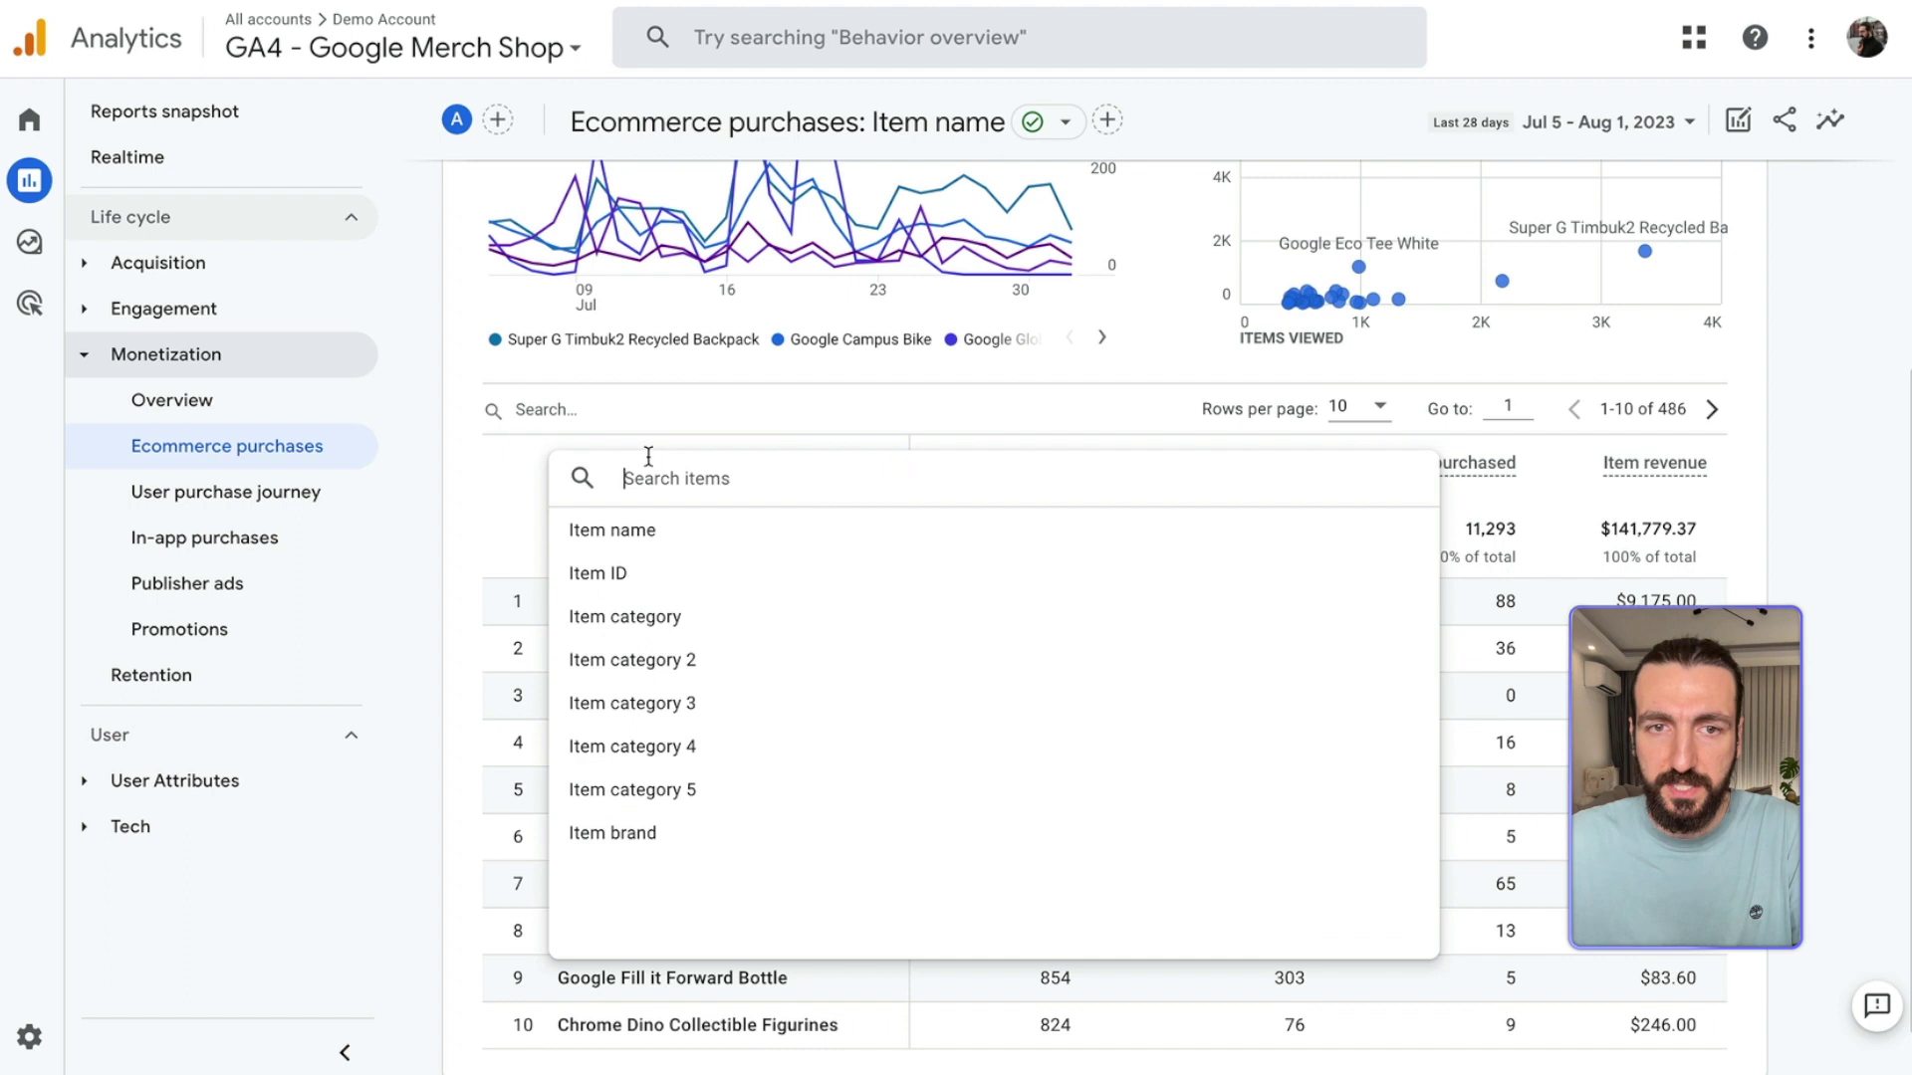
left_click(655, 619)
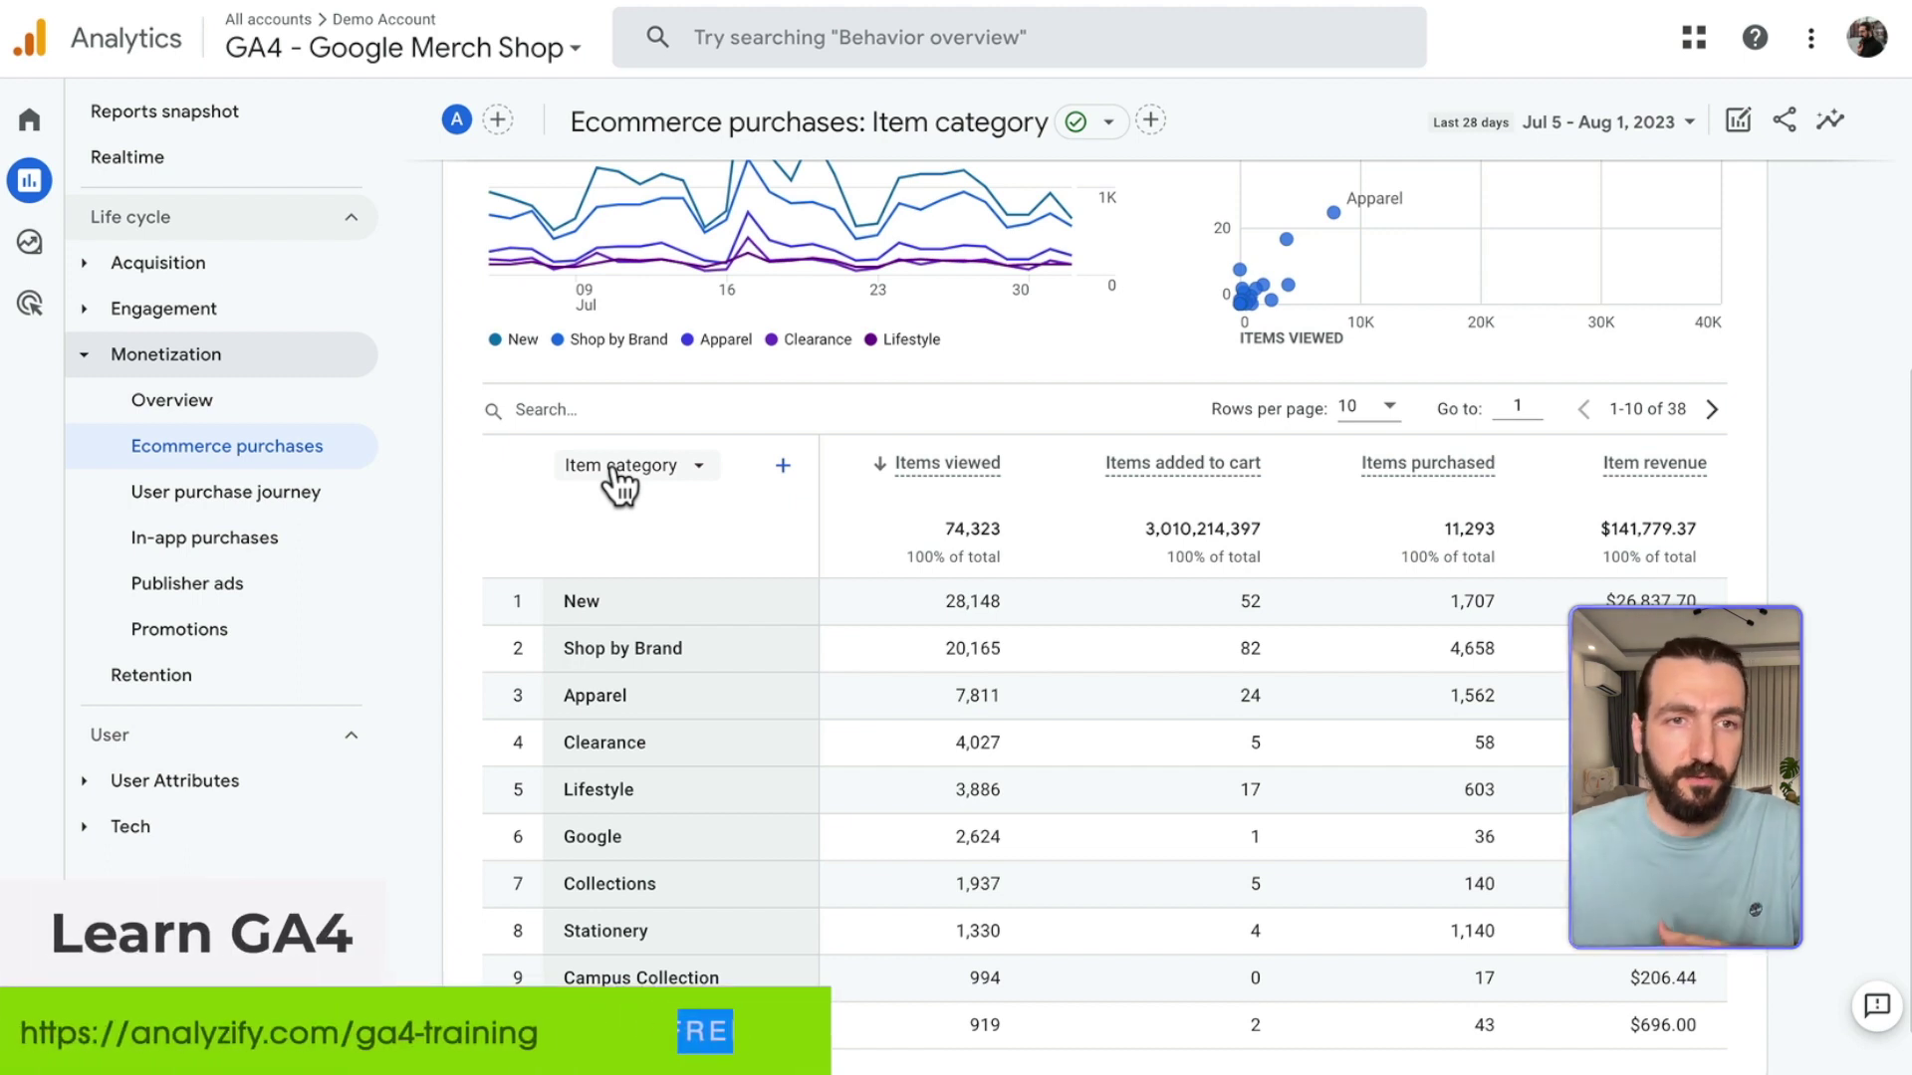
left_click(209, 498)
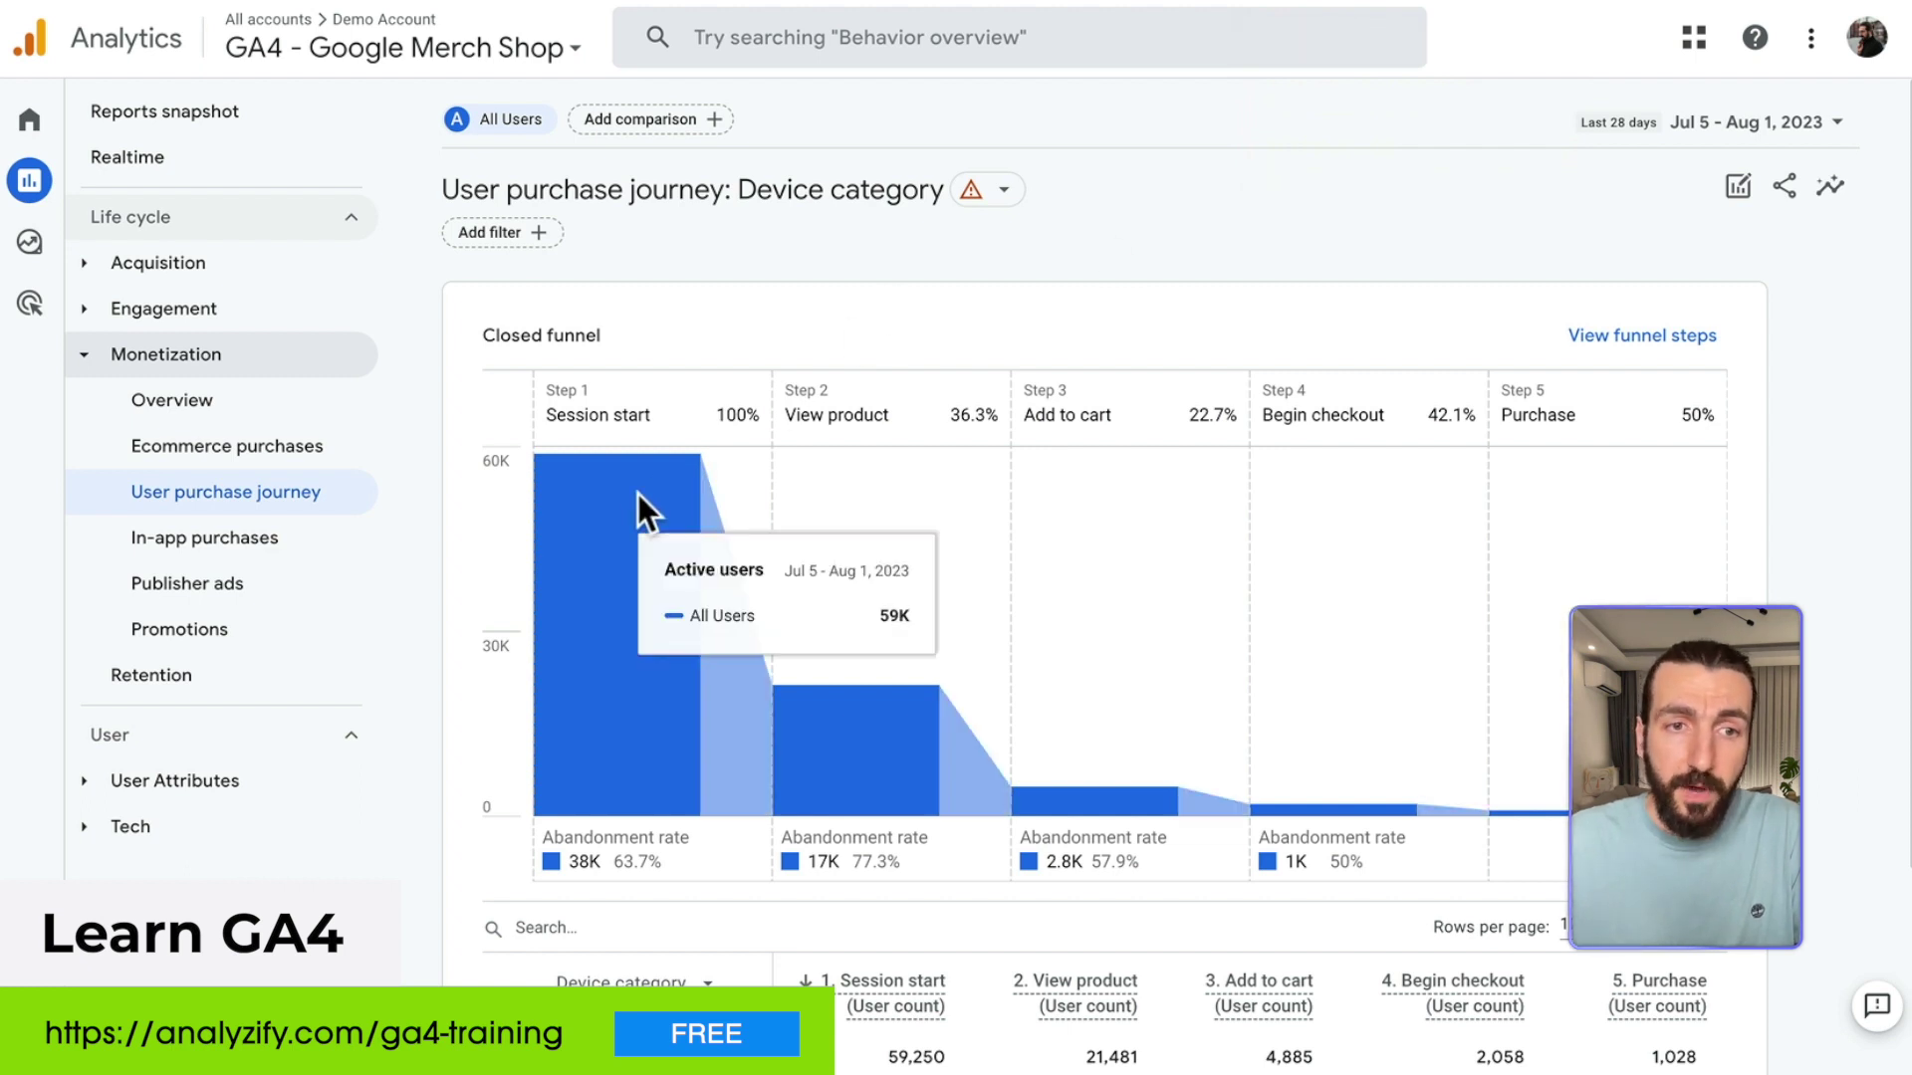
Go to the Explore section from the left navigation rail
mouse_move(65, 1035)
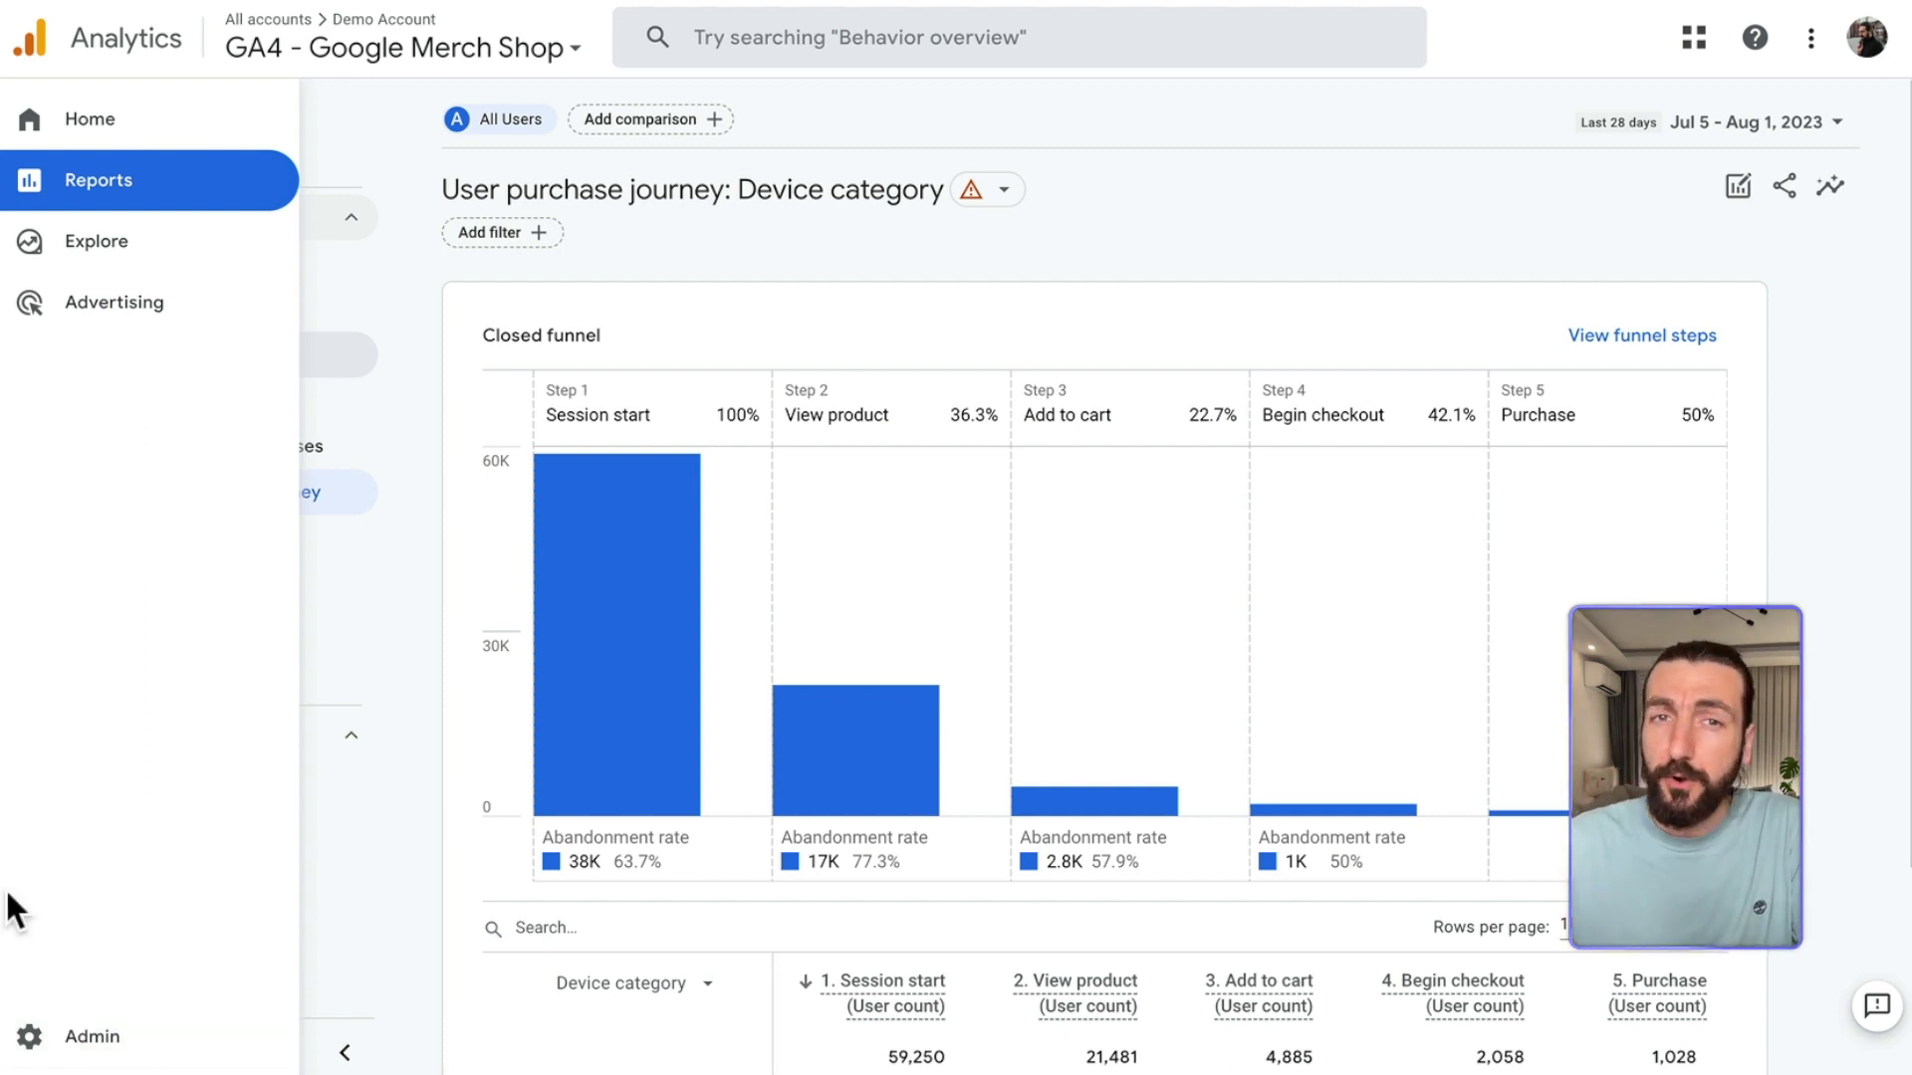
left_click(111, 251)
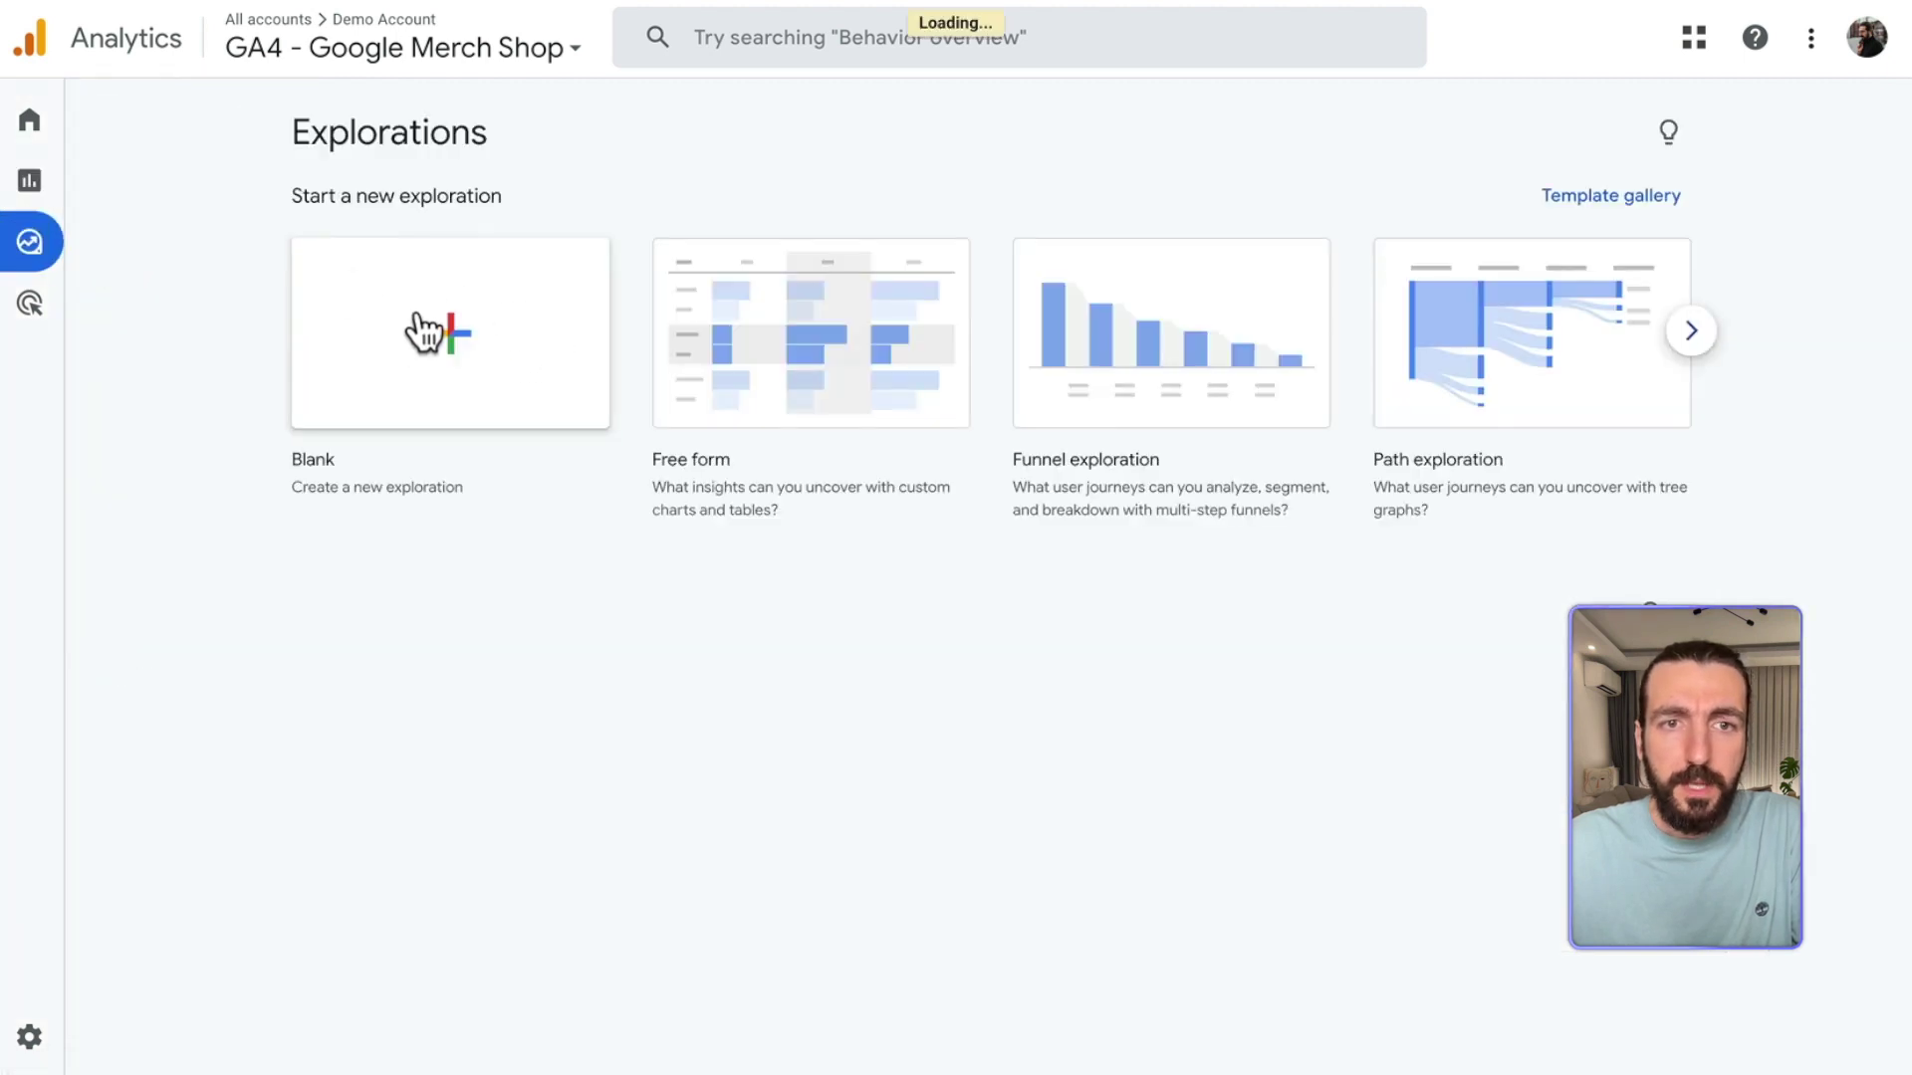
Start a blank exploration and rename it 'Transaction ID (Purchases)'
left_click(426, 332)
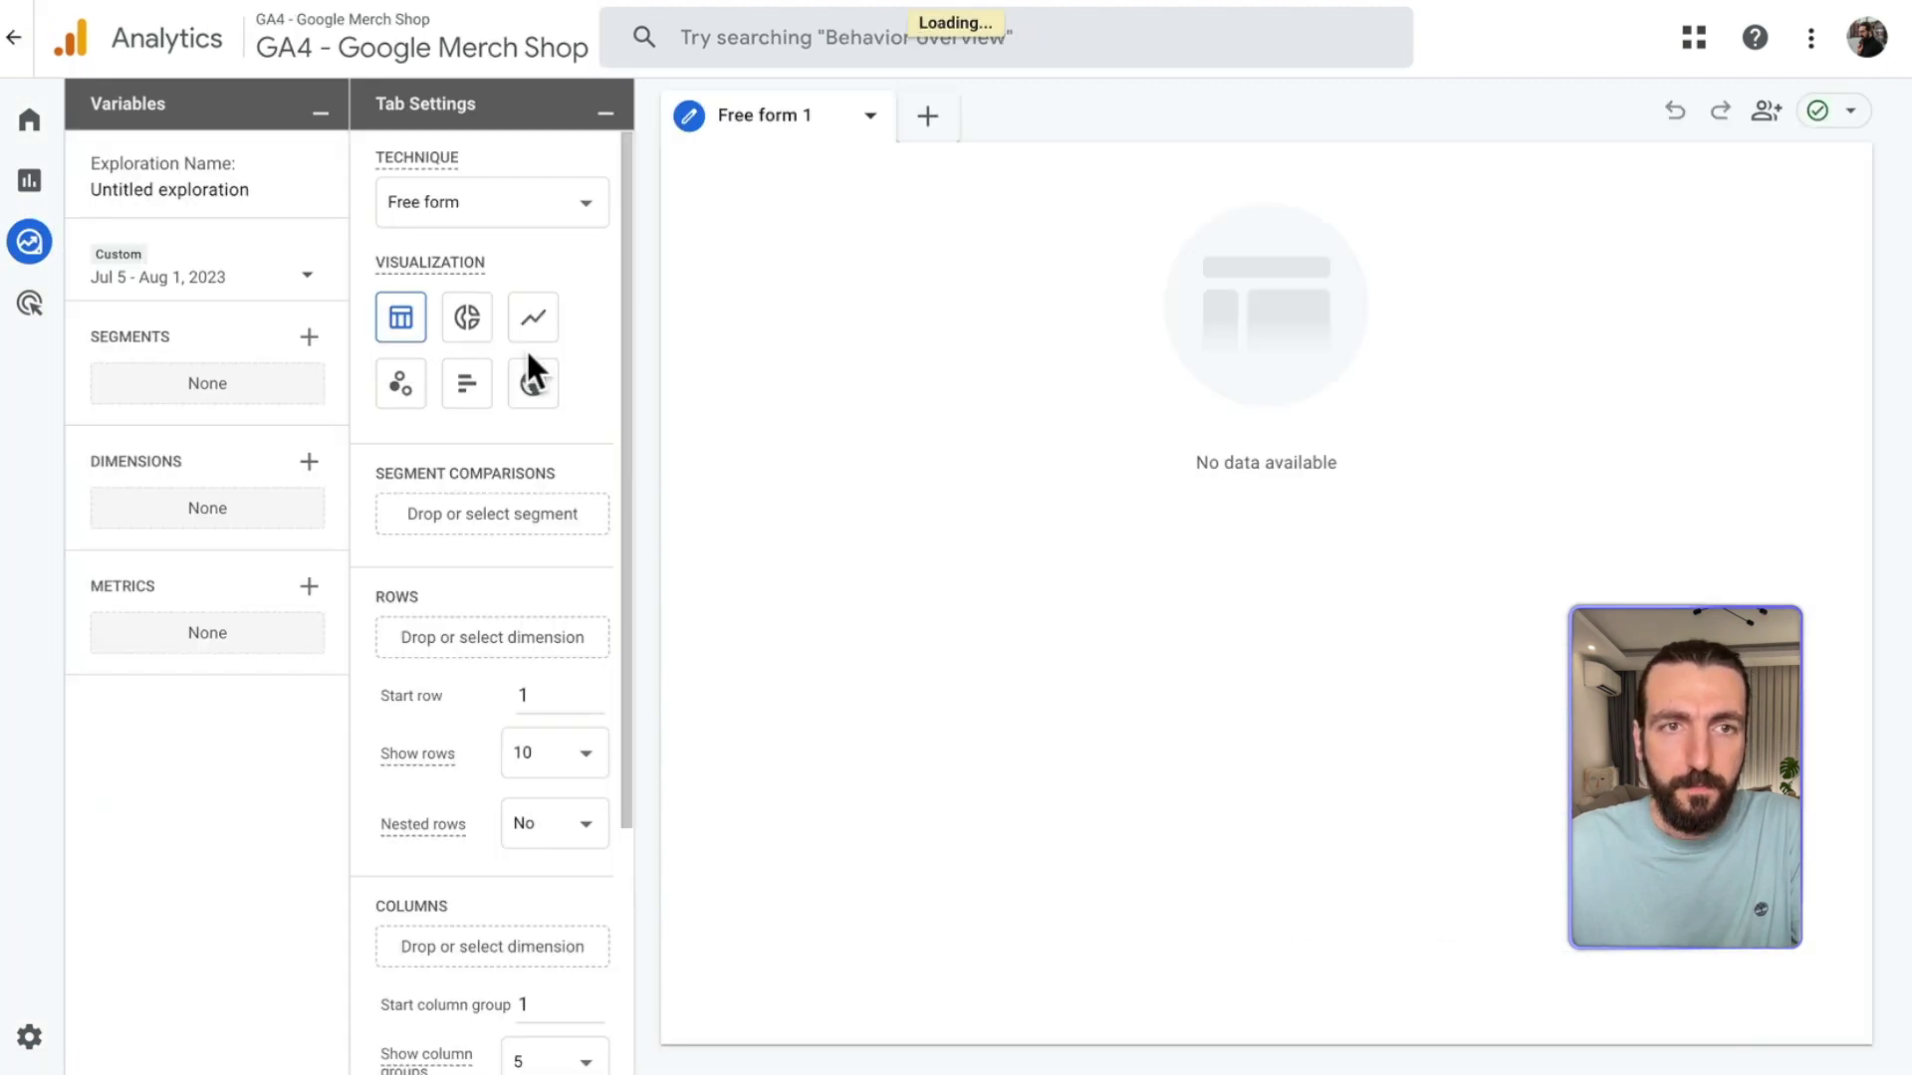
double_click(212, 182)
left_click(212, 182)
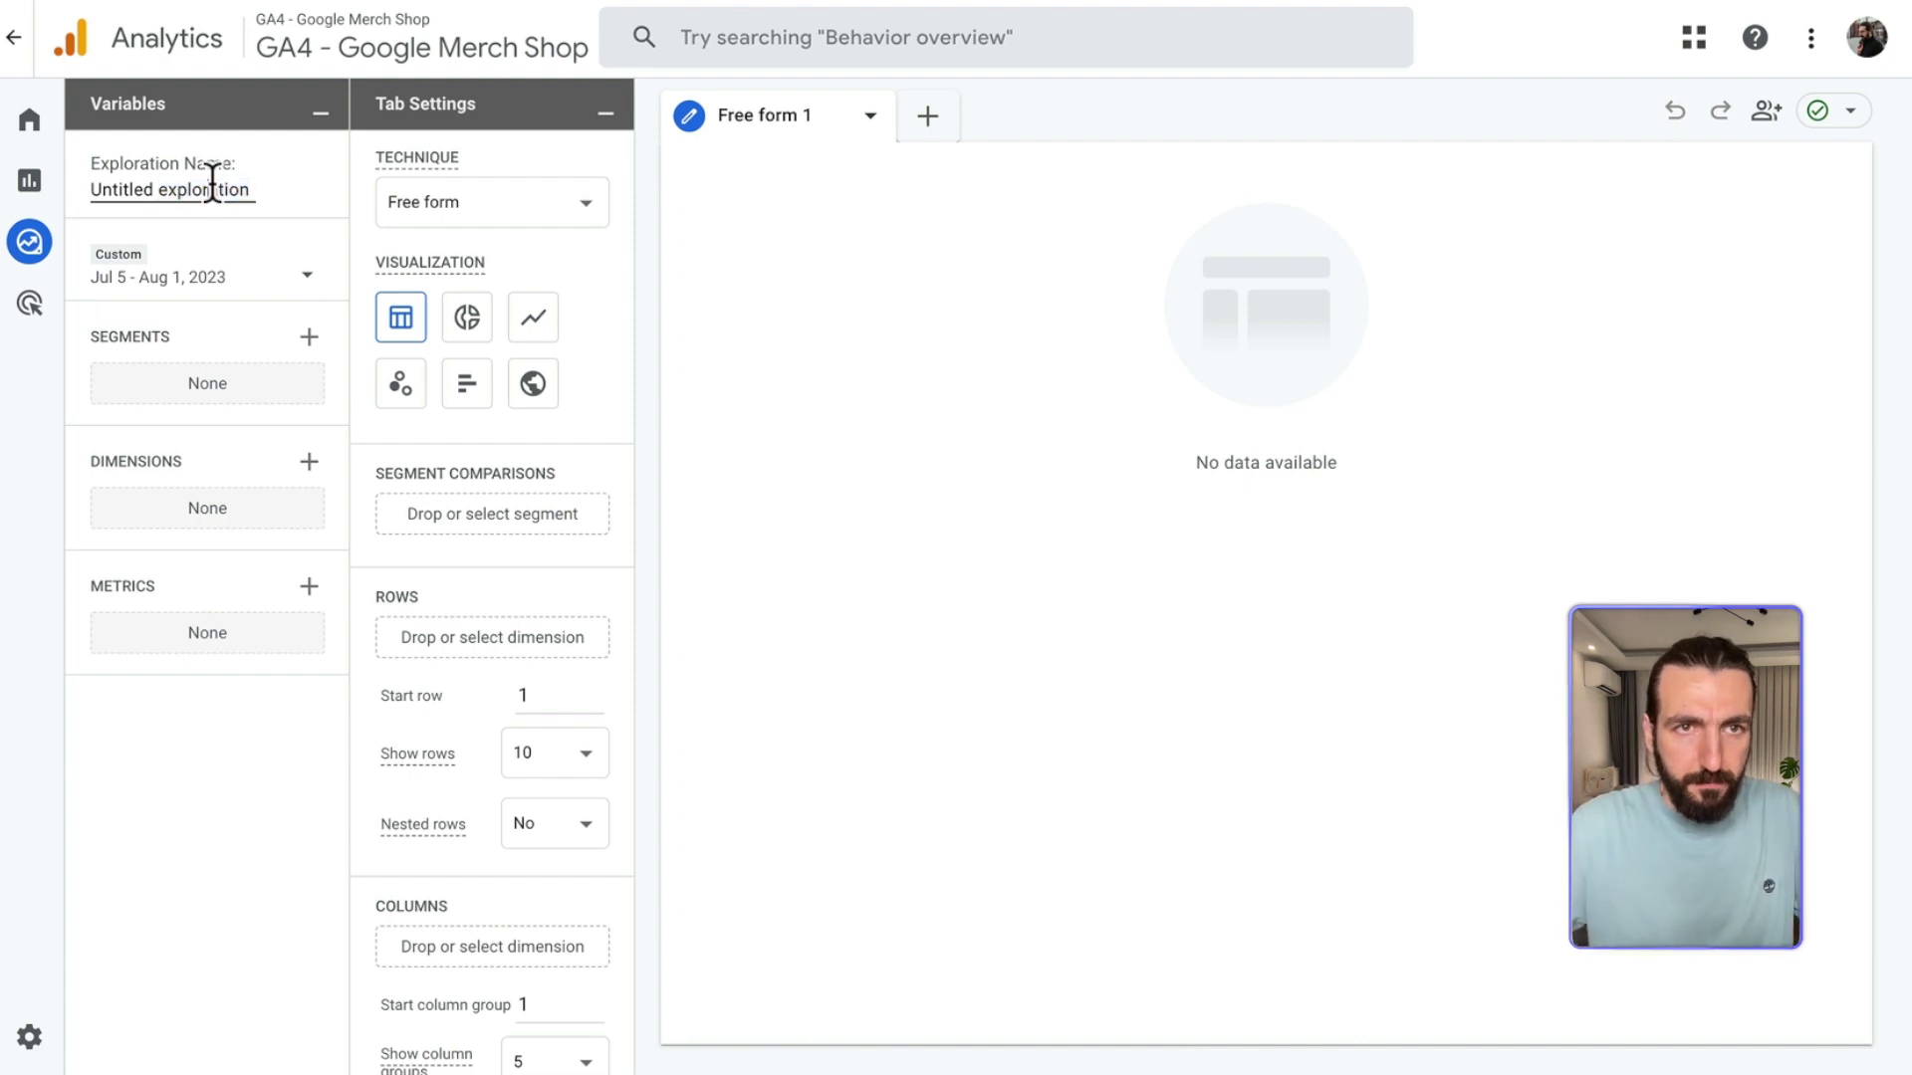
key("ctrl+a")
type("T")
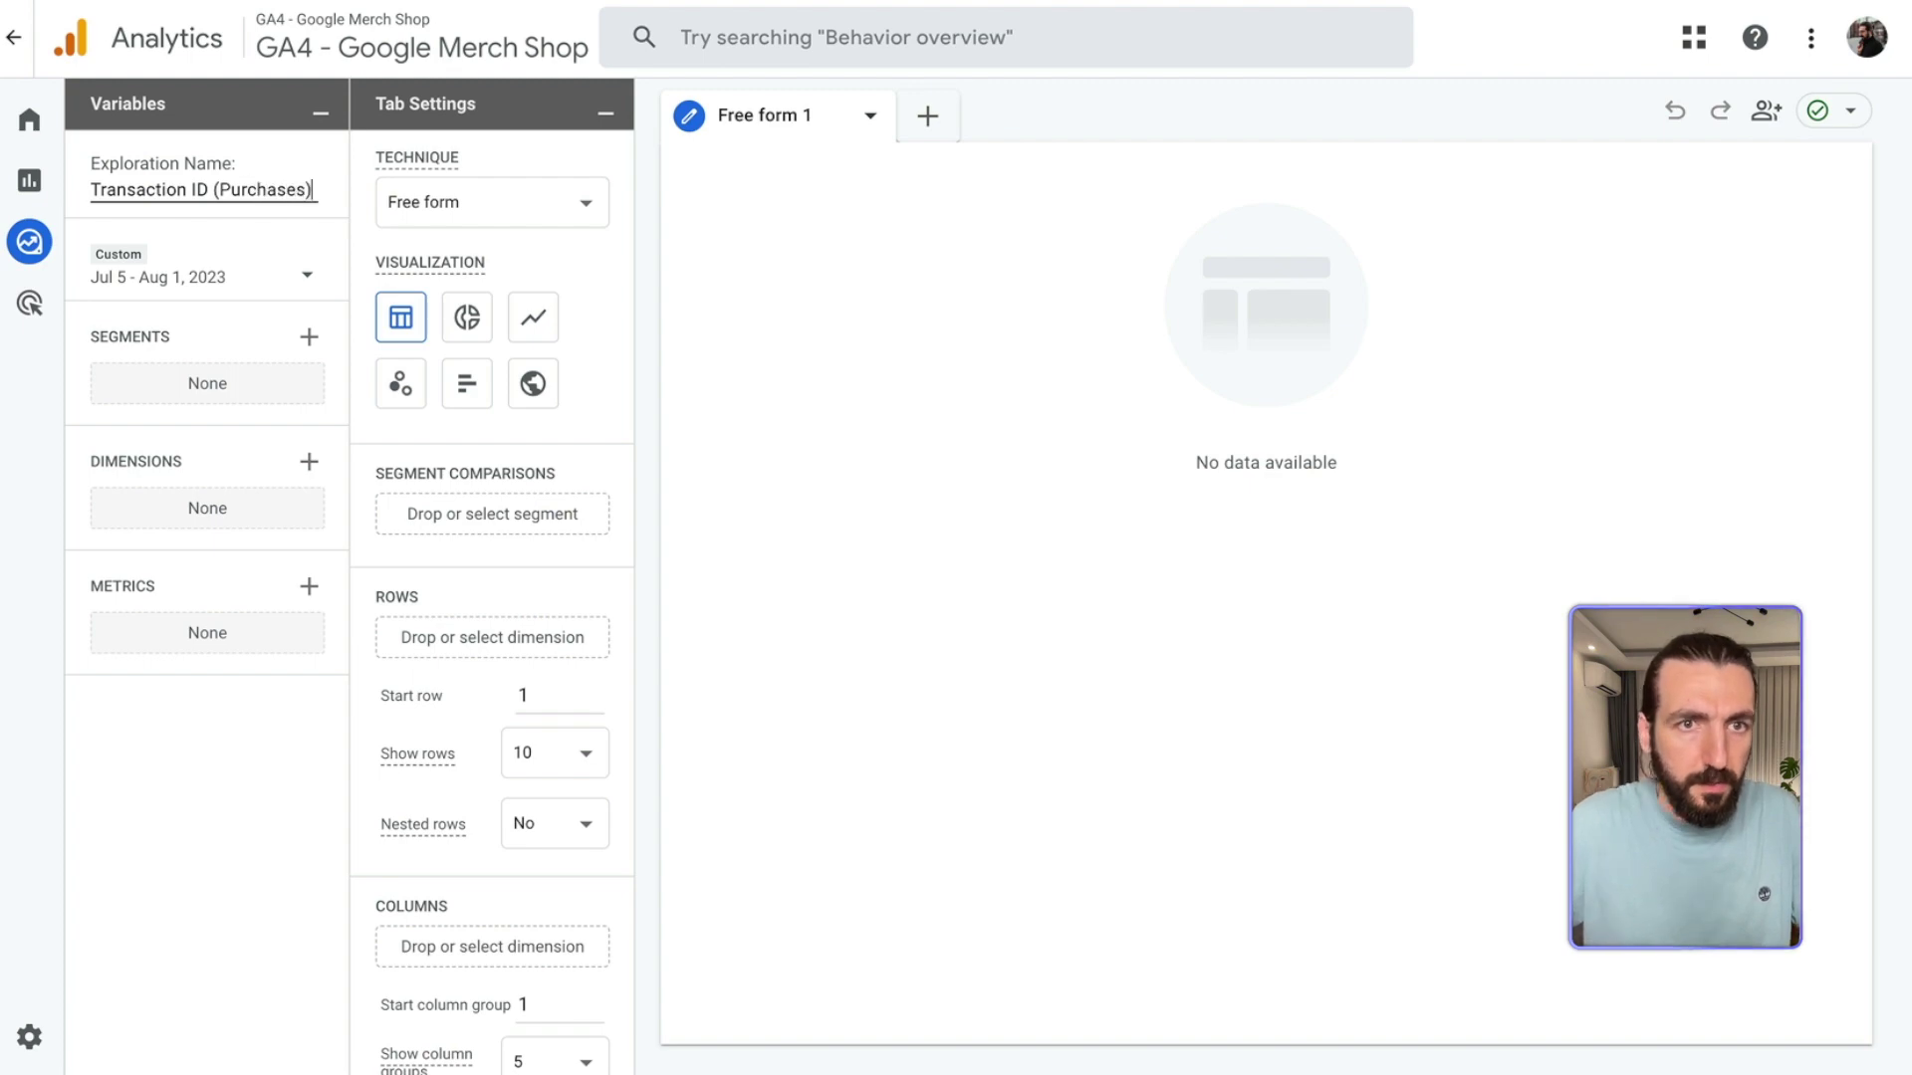
Import Transaction ID as an exploration dimension
left_click(311, 468)
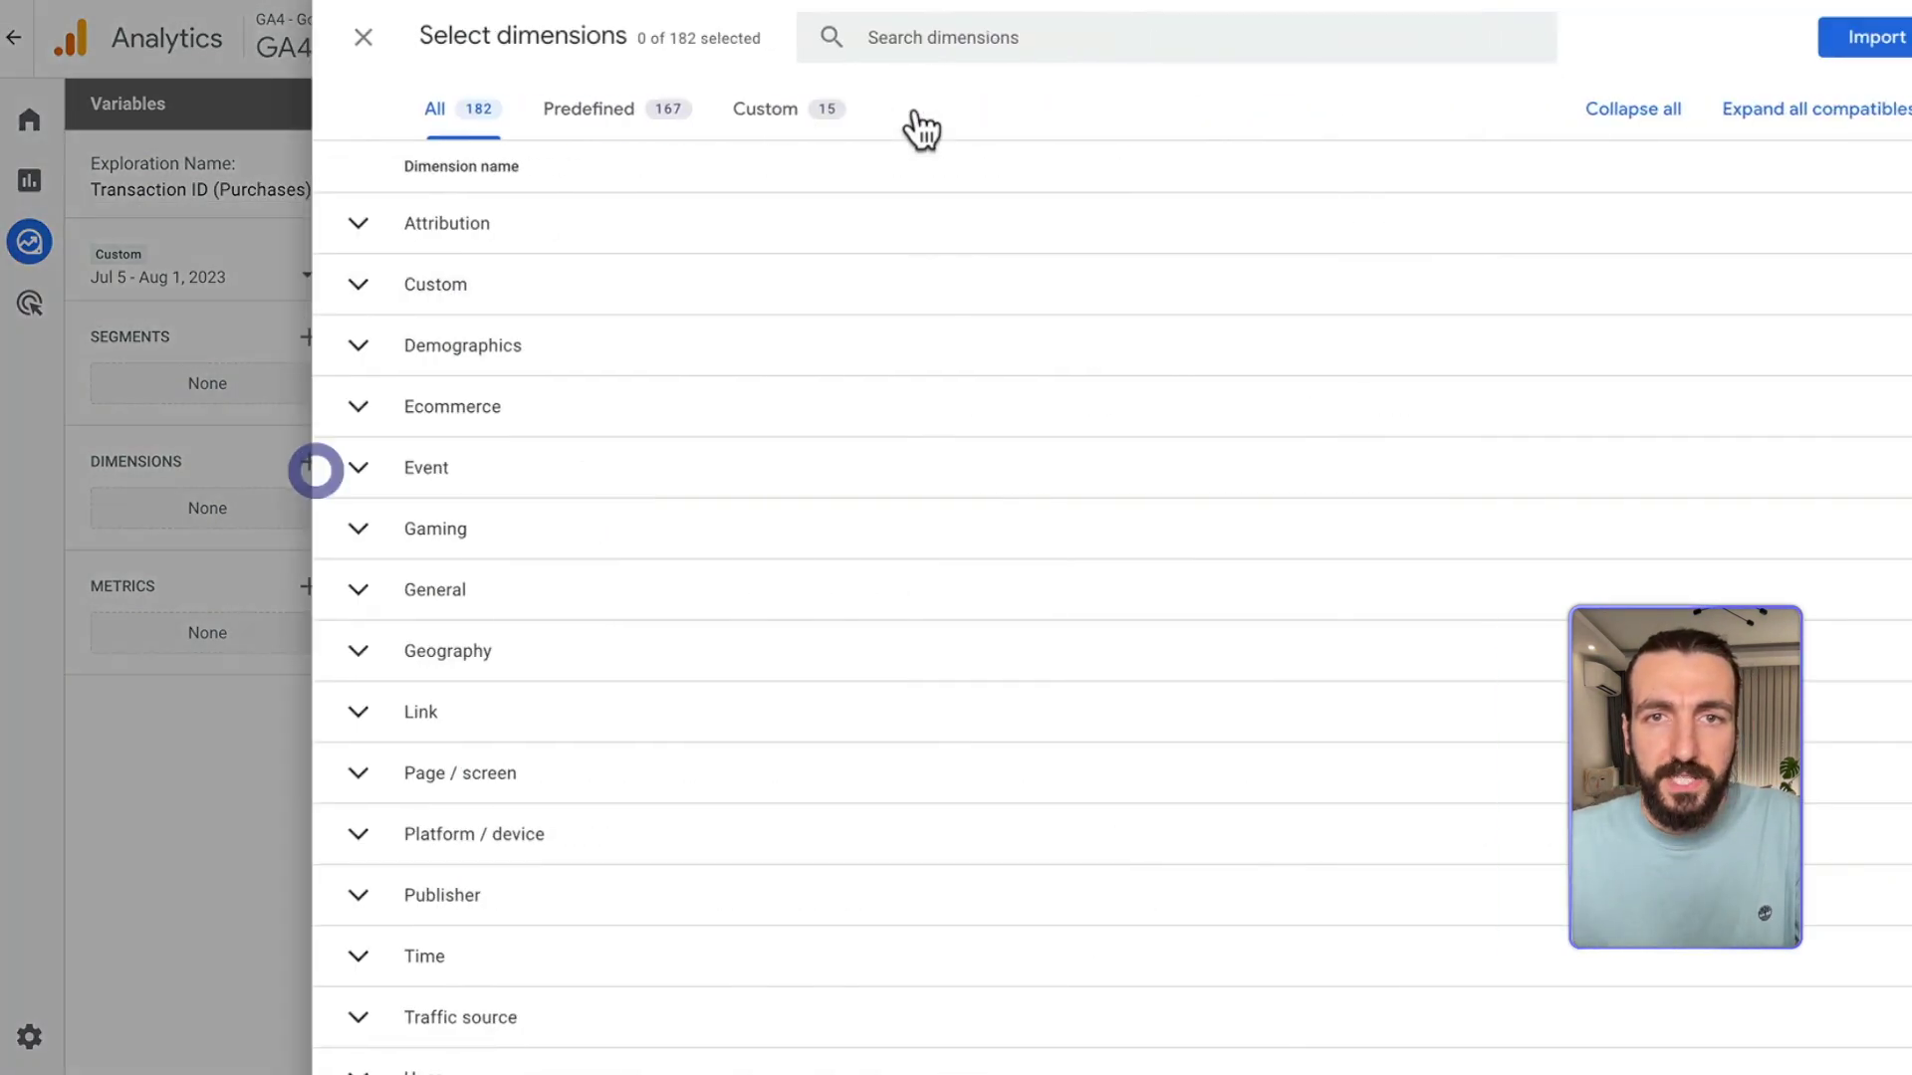
left_click(1050, 47)
type("transaction id")
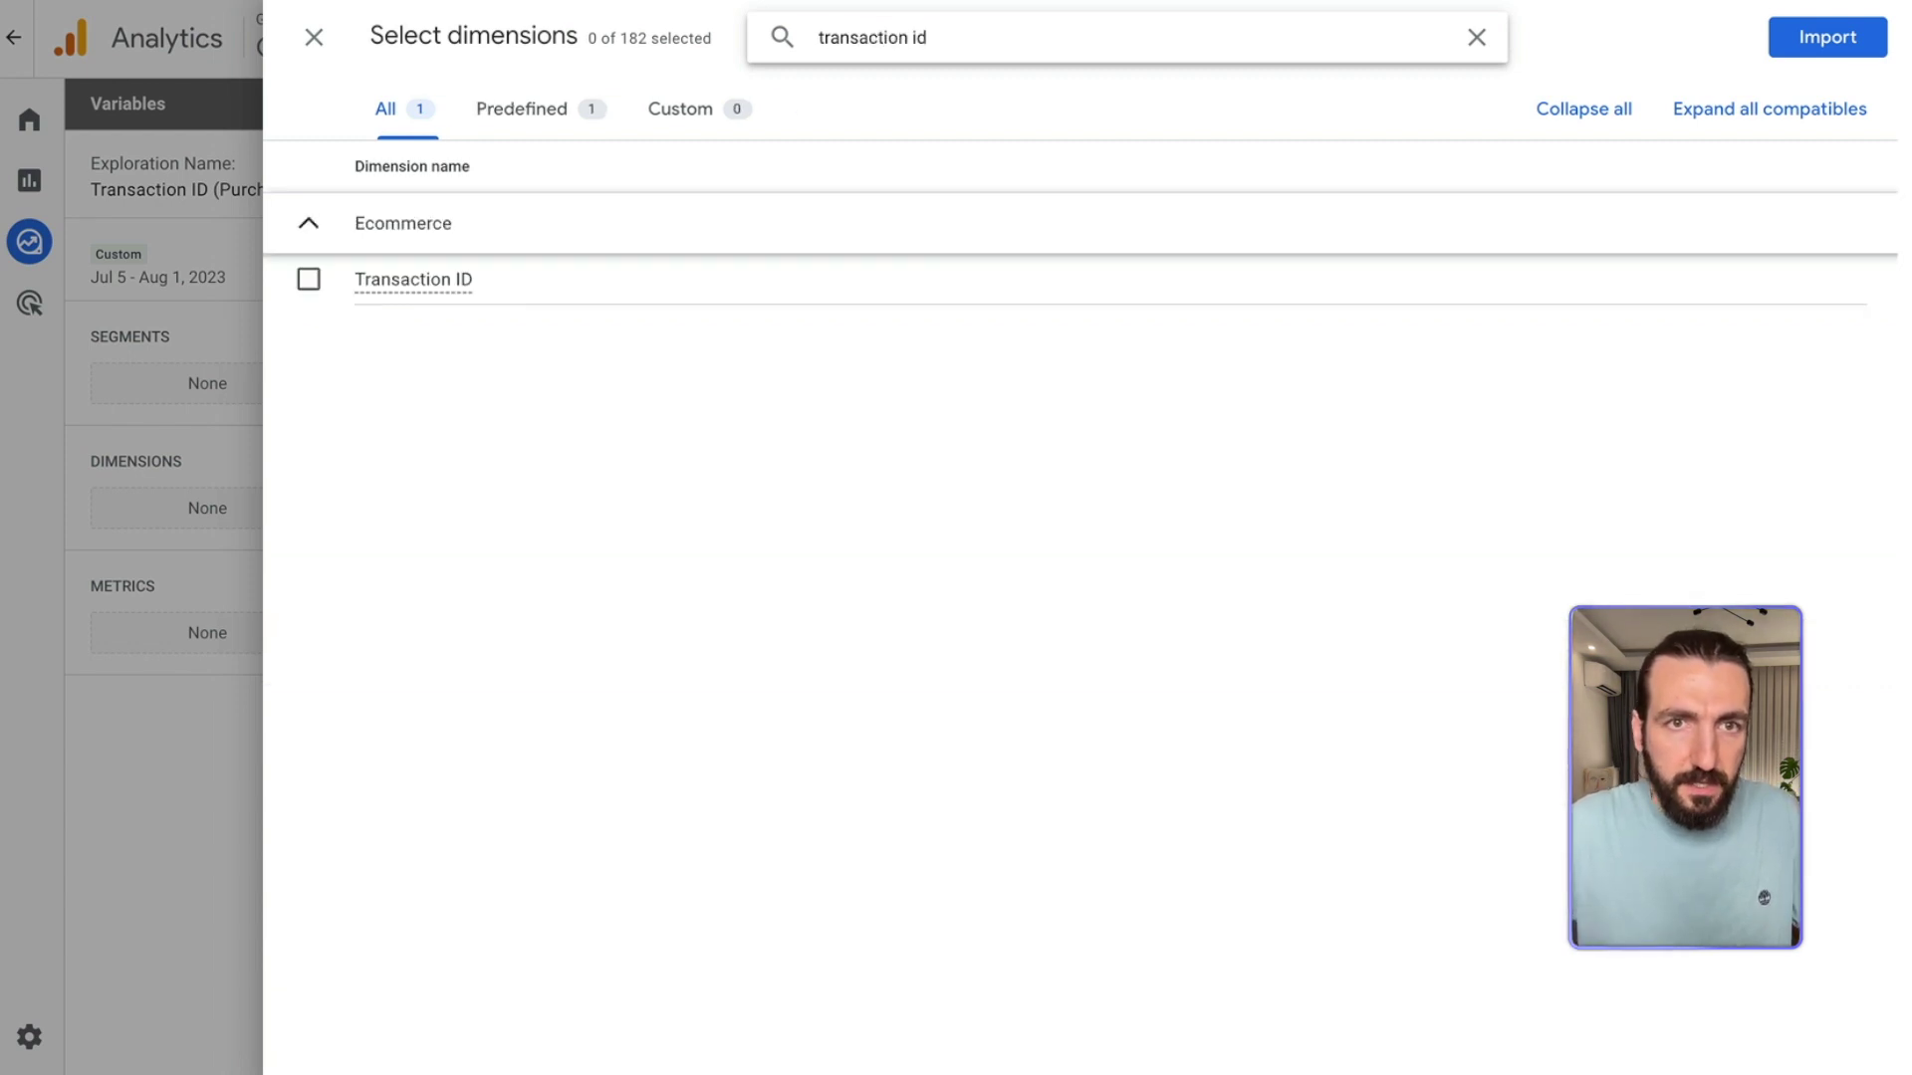
left_click(506, 285)
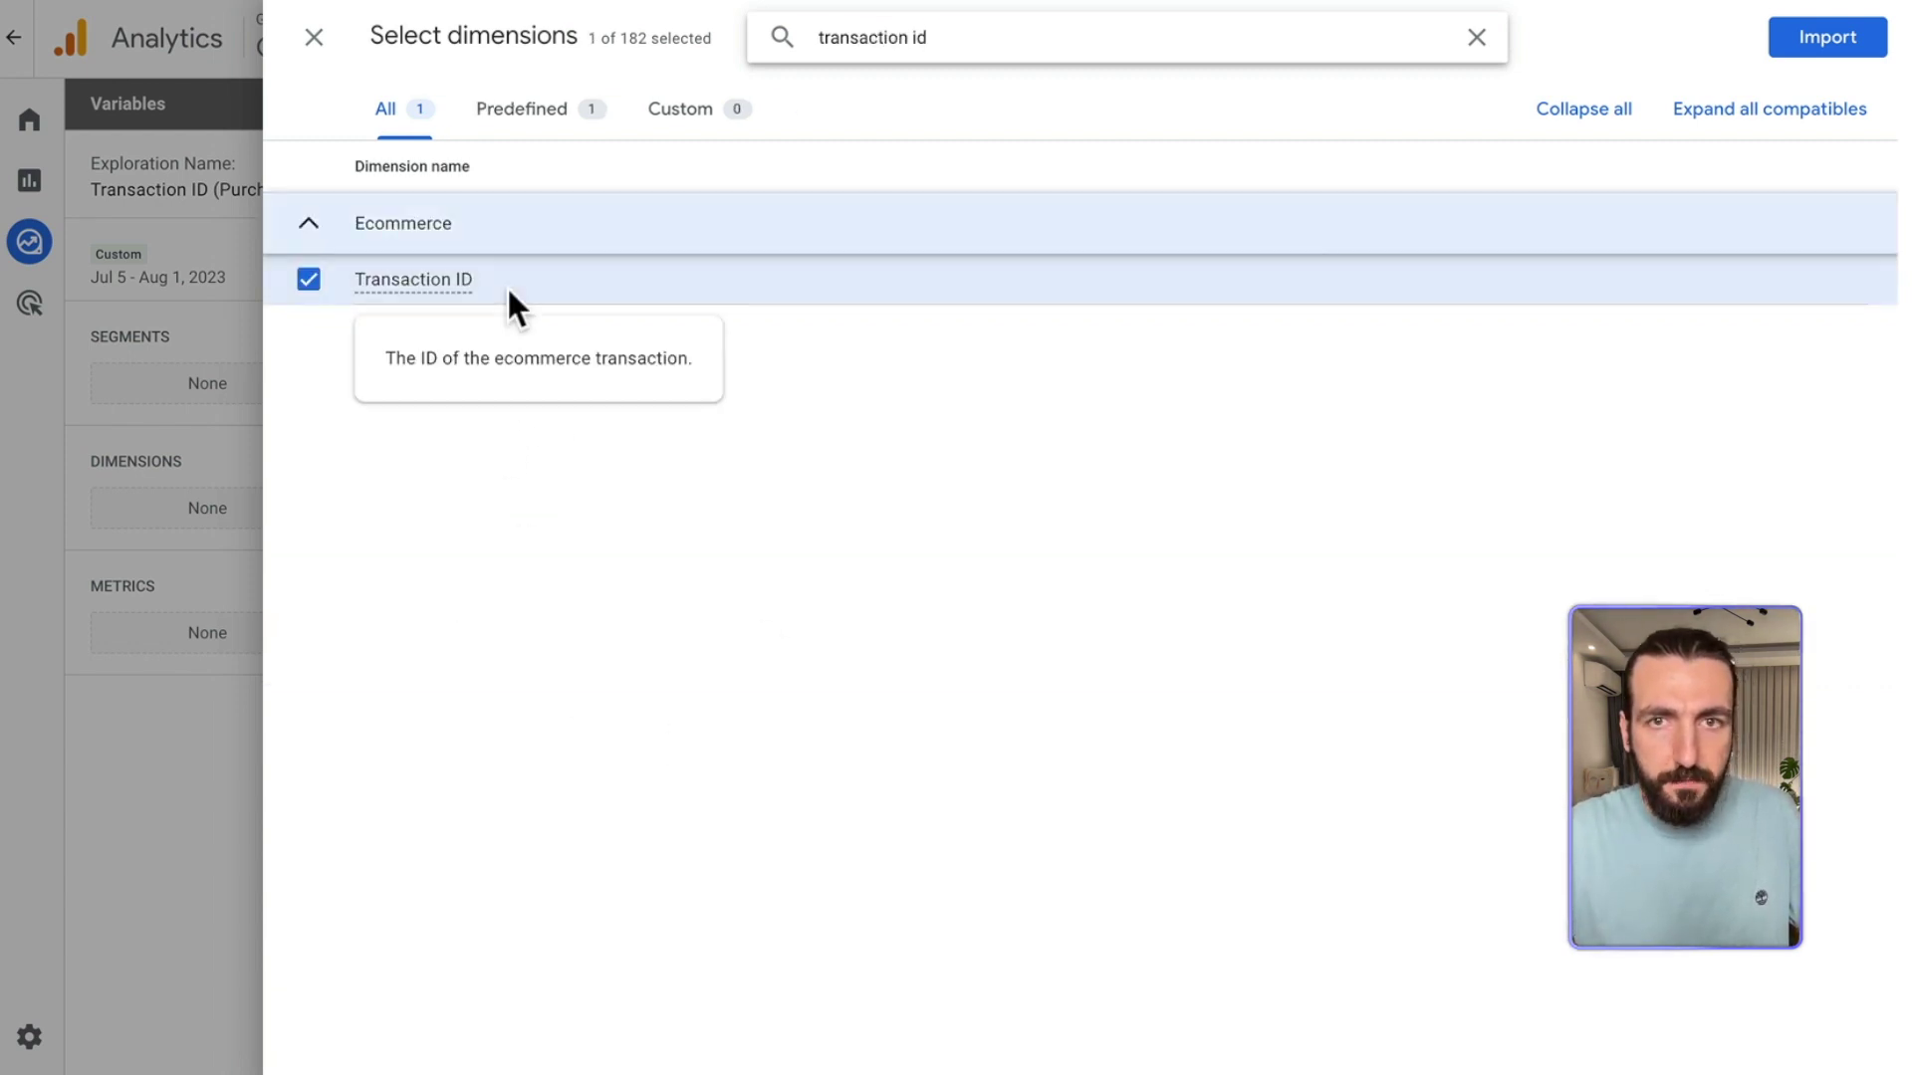
left_click(1801, 33)
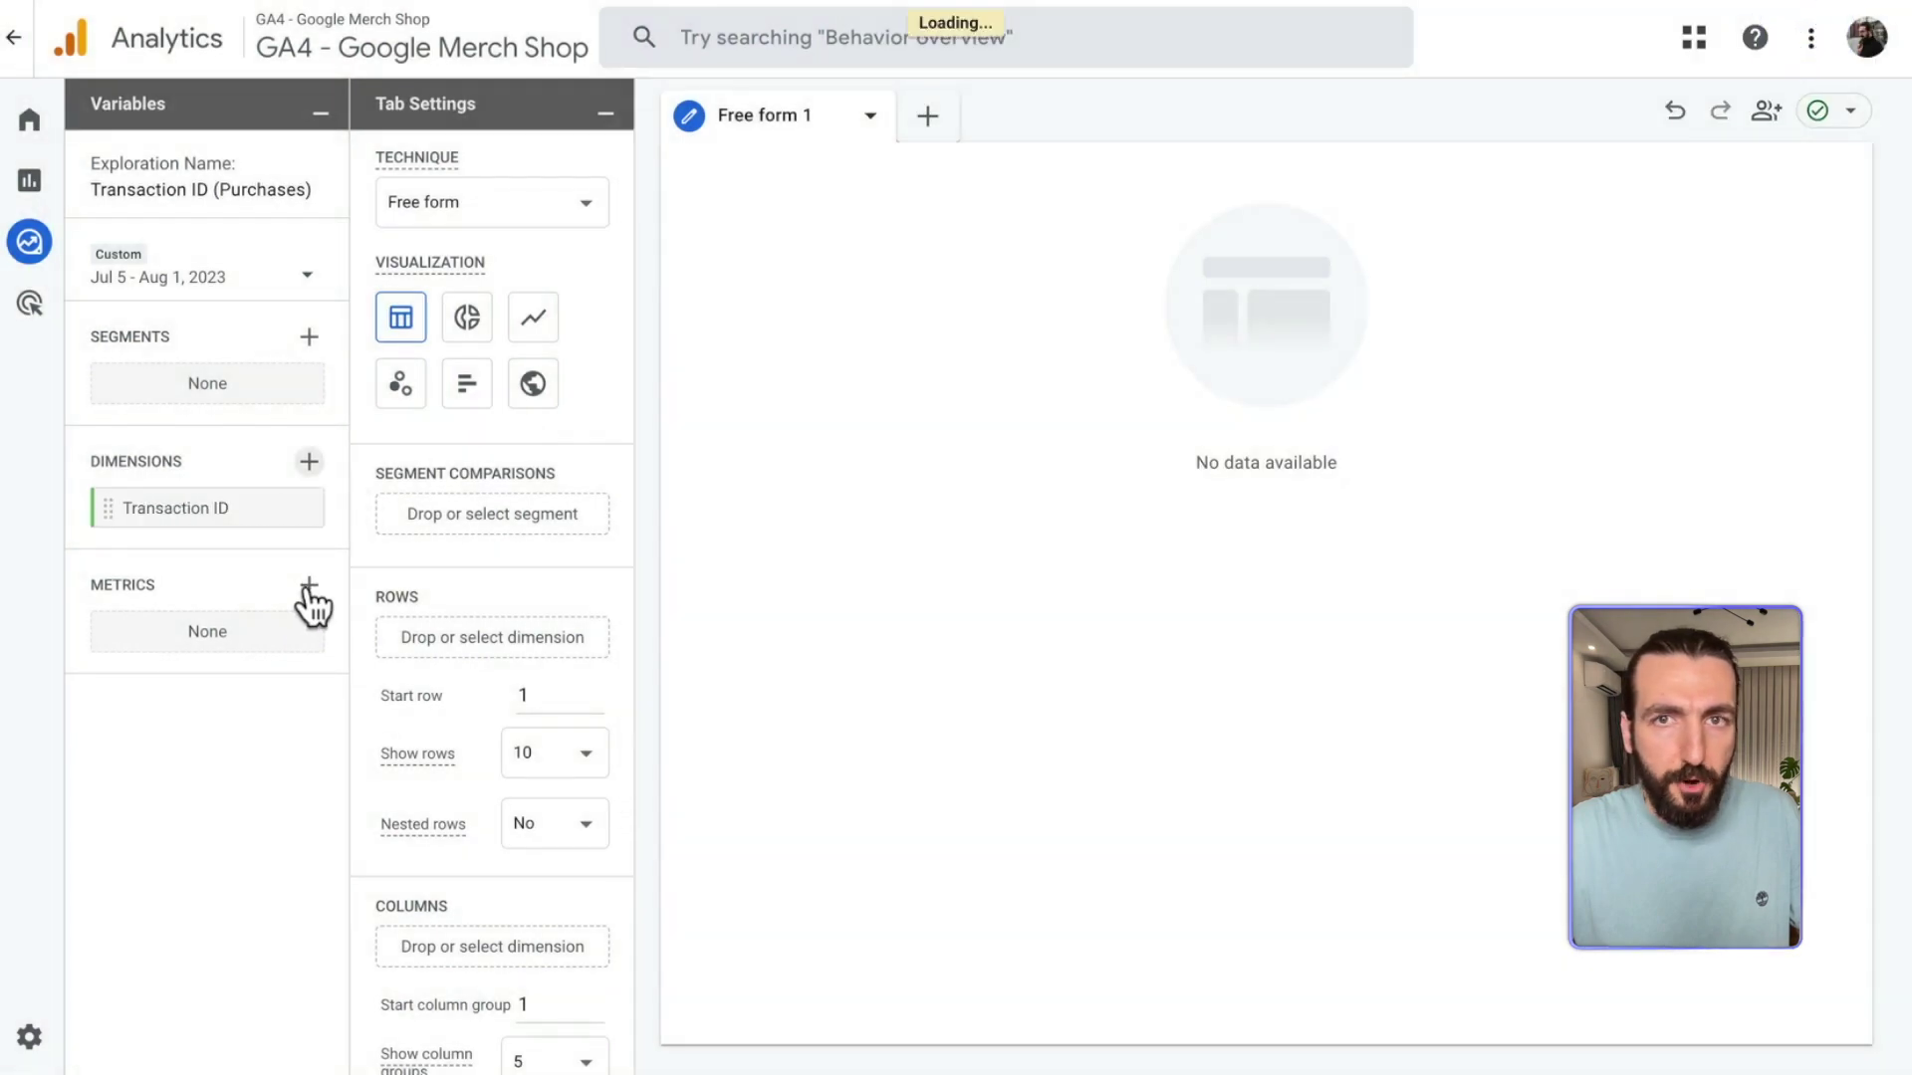
Import Purchase revenue as a metric and place Transaction ID in the table rows
left_click(309, 586)
type("revenye")
key("BackSpace")
key("BackSpace")
type("ue")
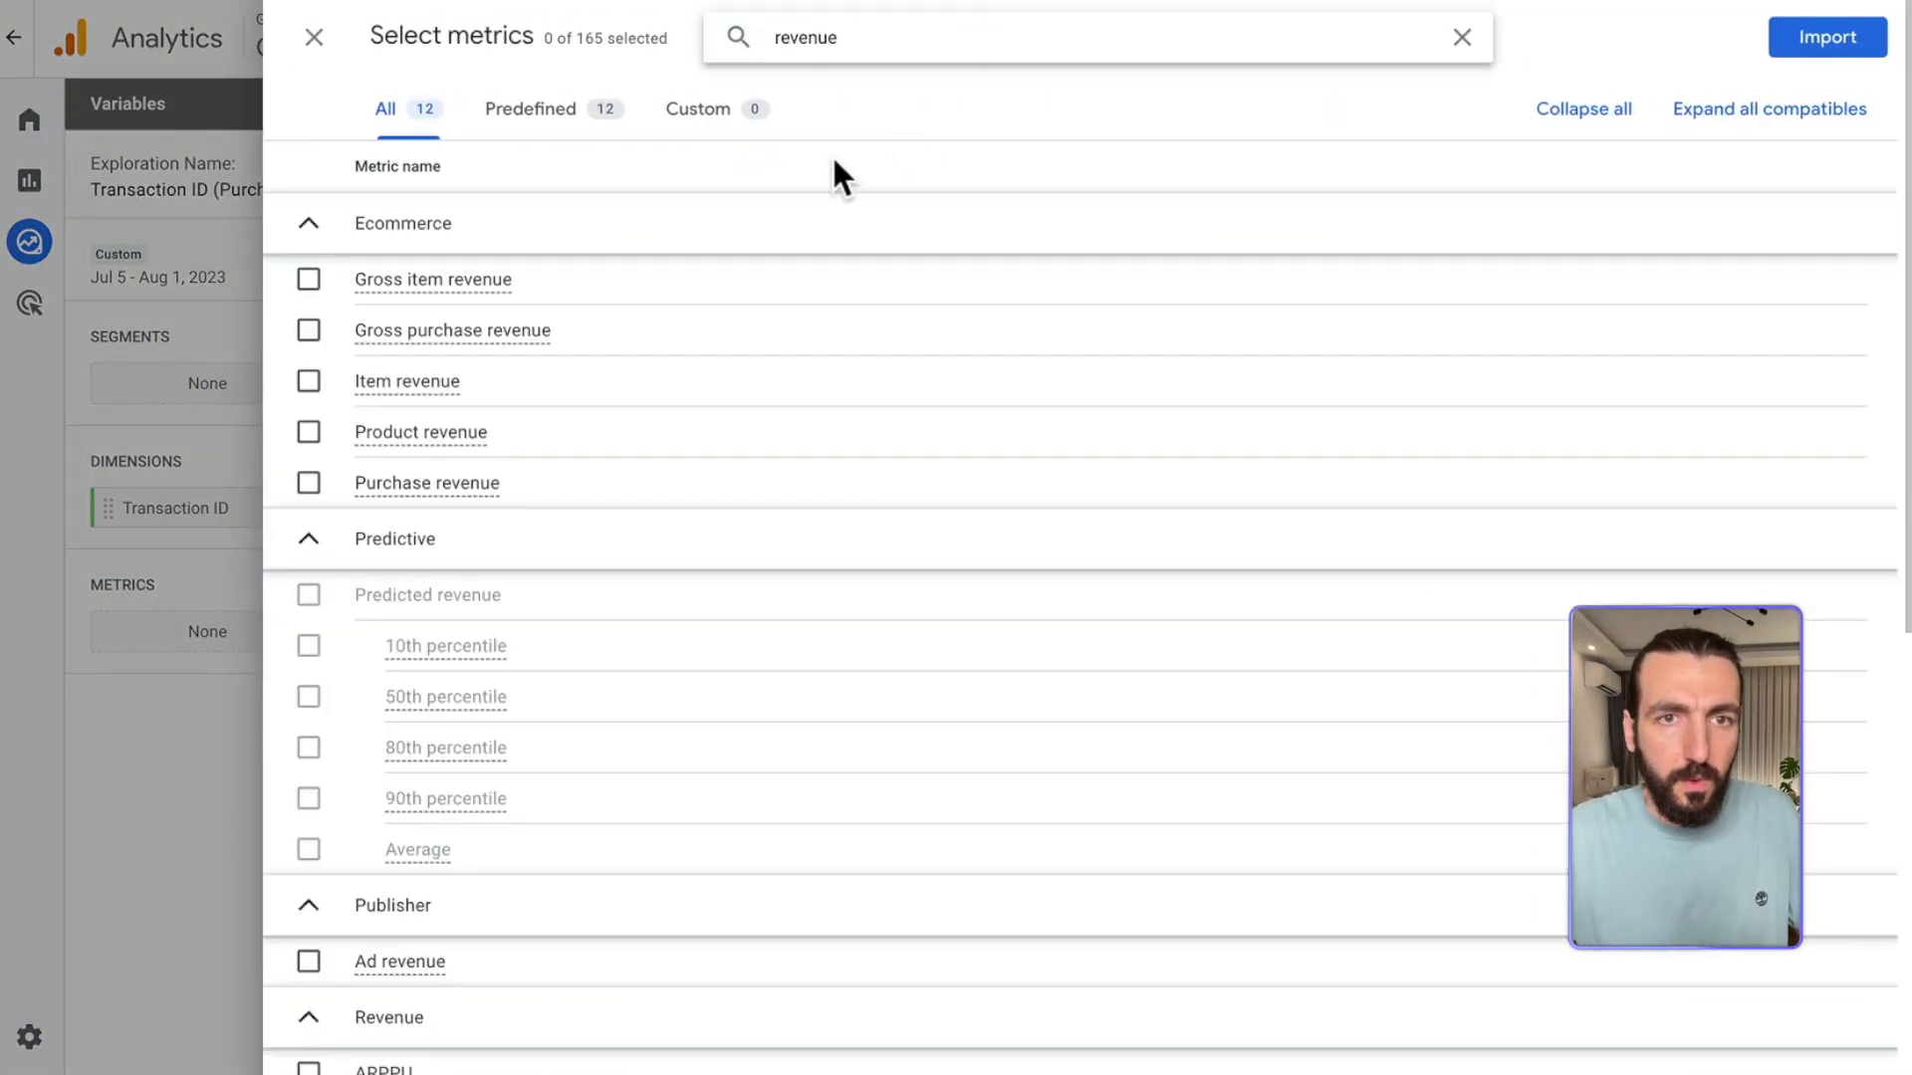
left_click(560, 381)
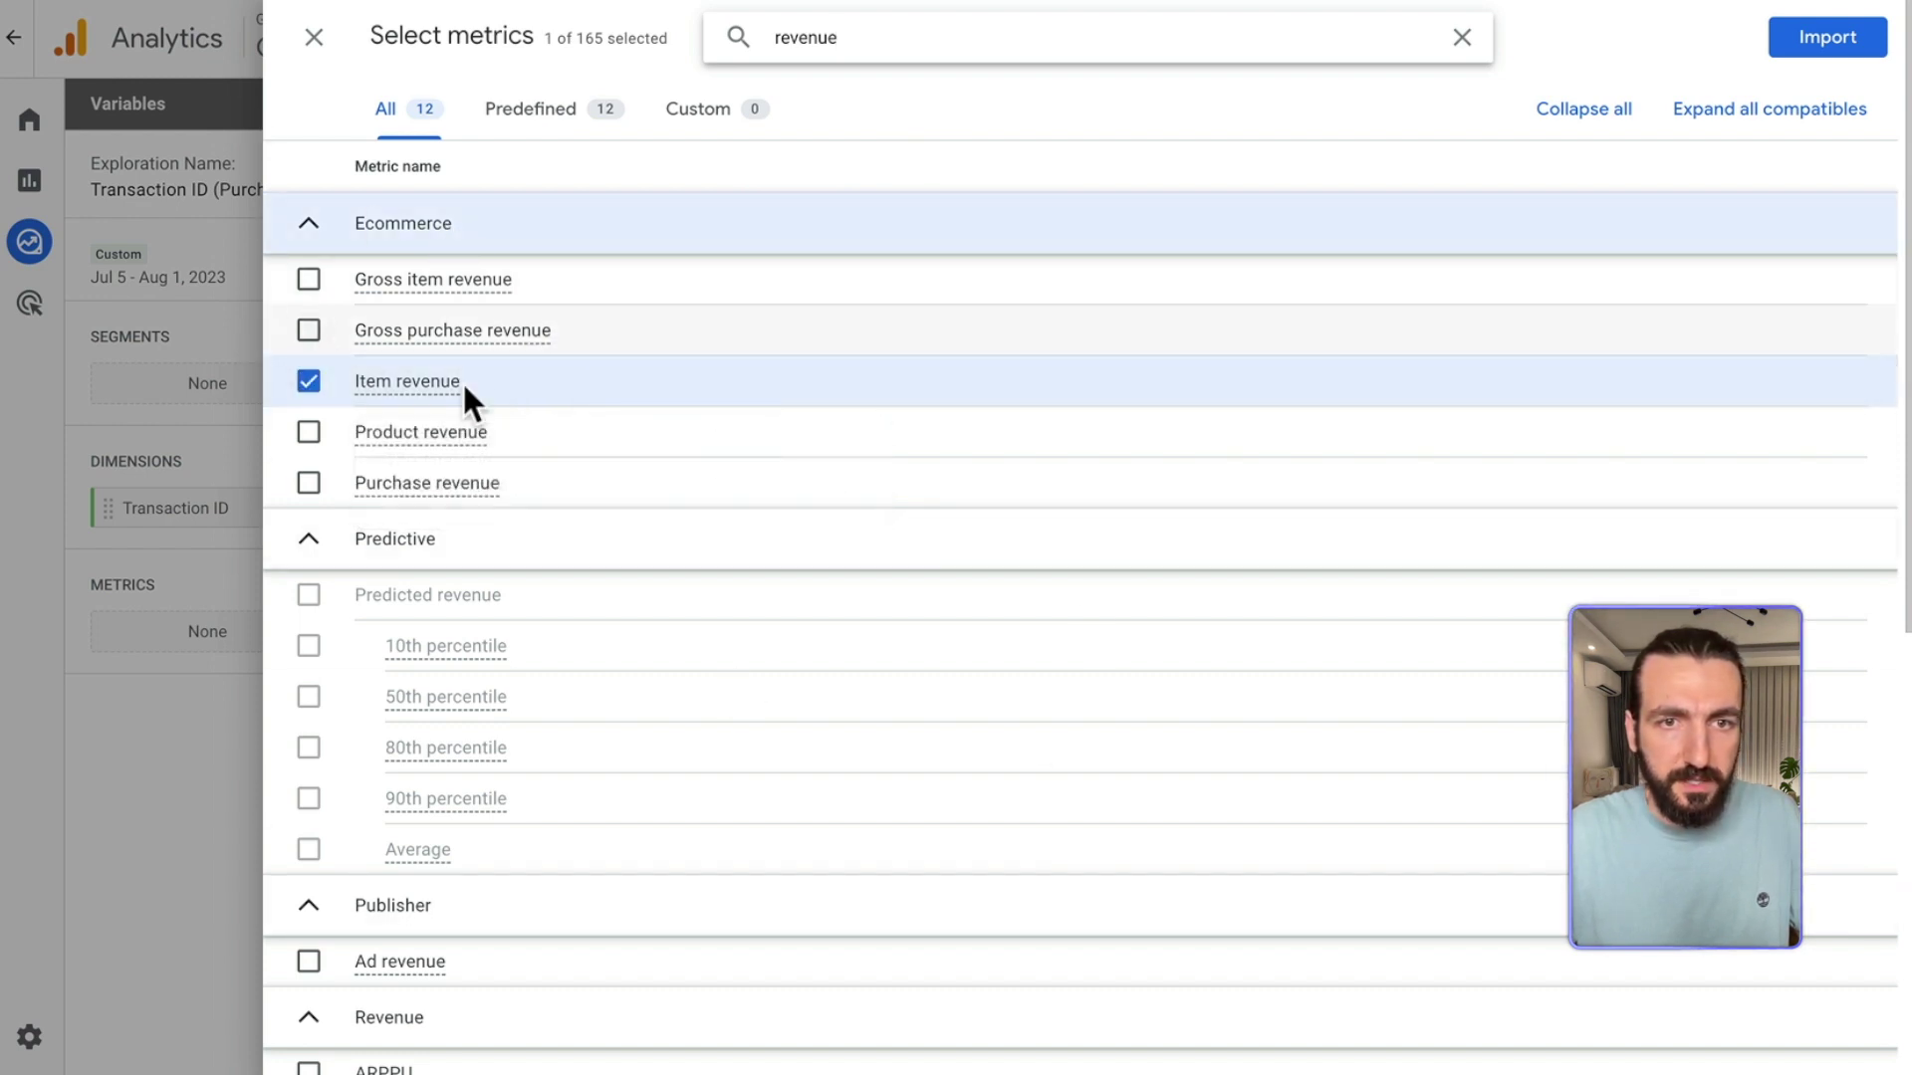
left_click(590, 478)
left_click(302, 394)
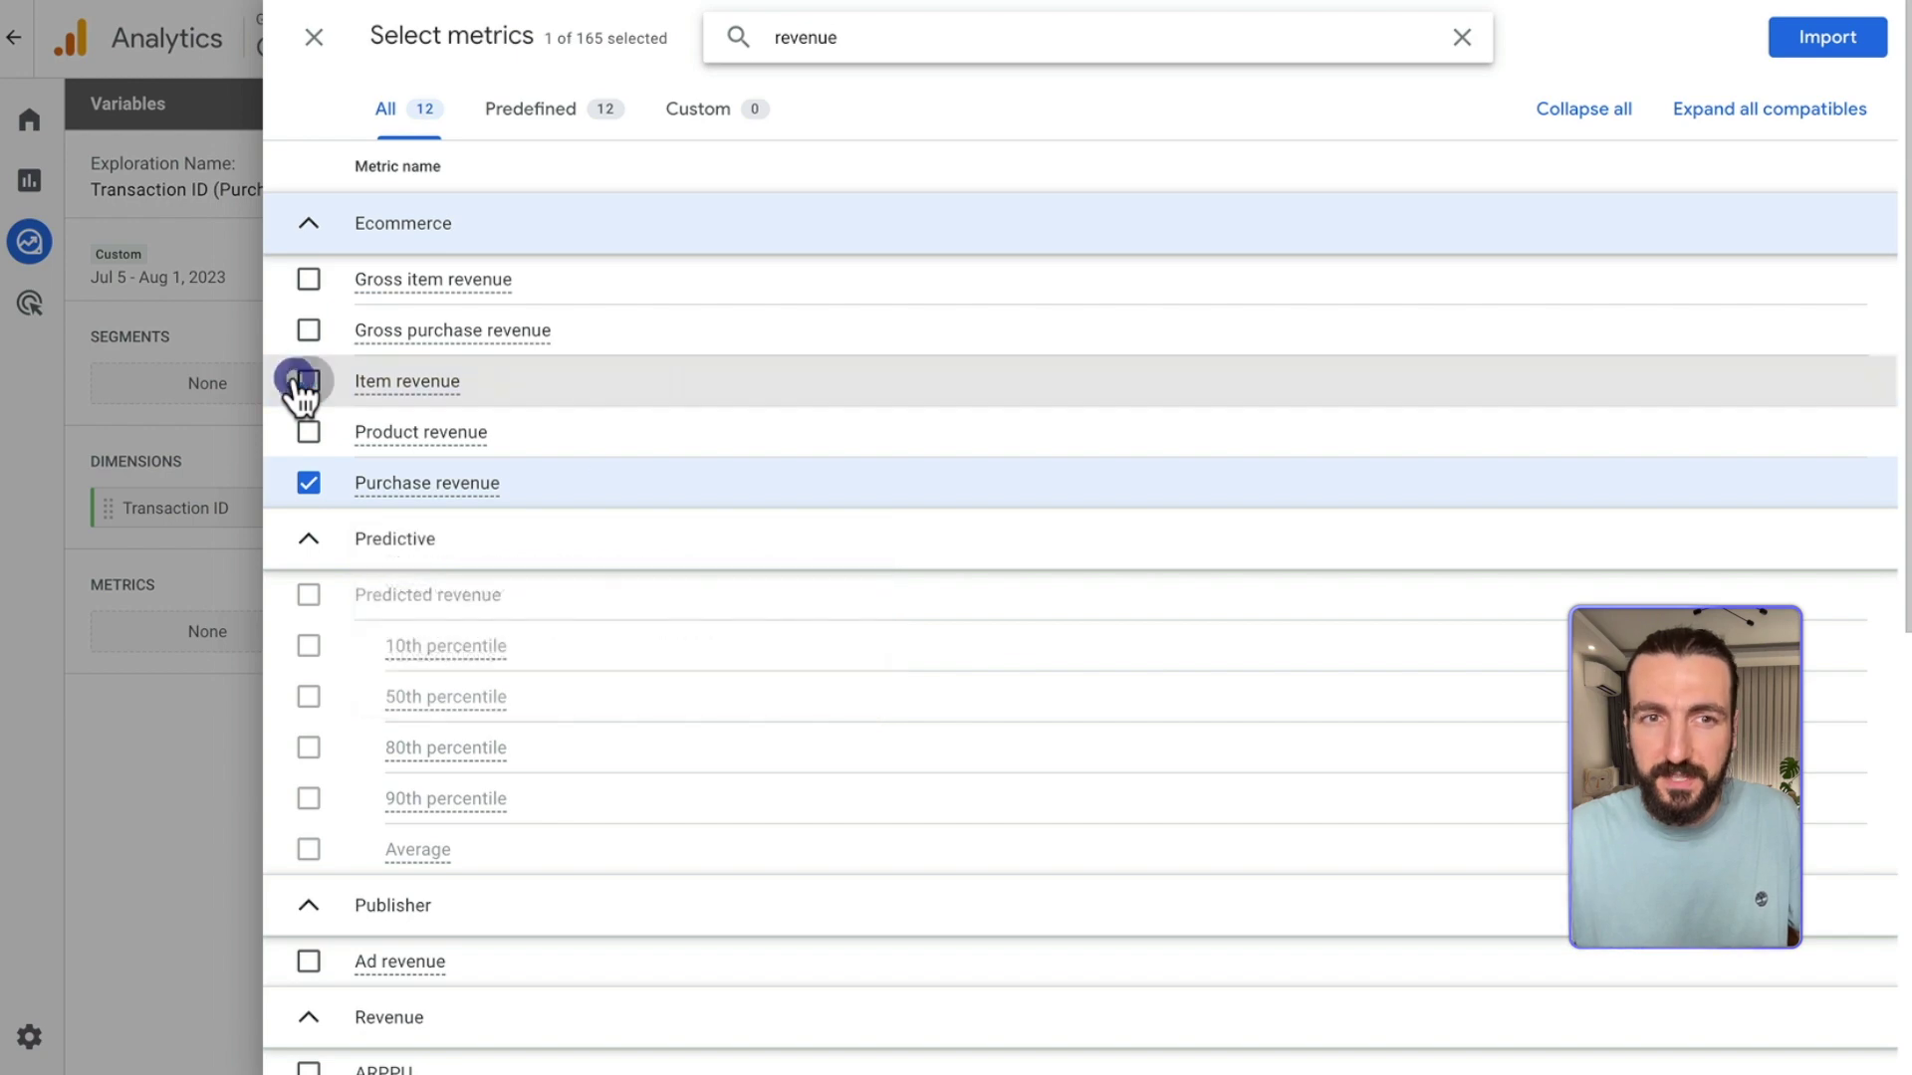
left_click(1828, 60)
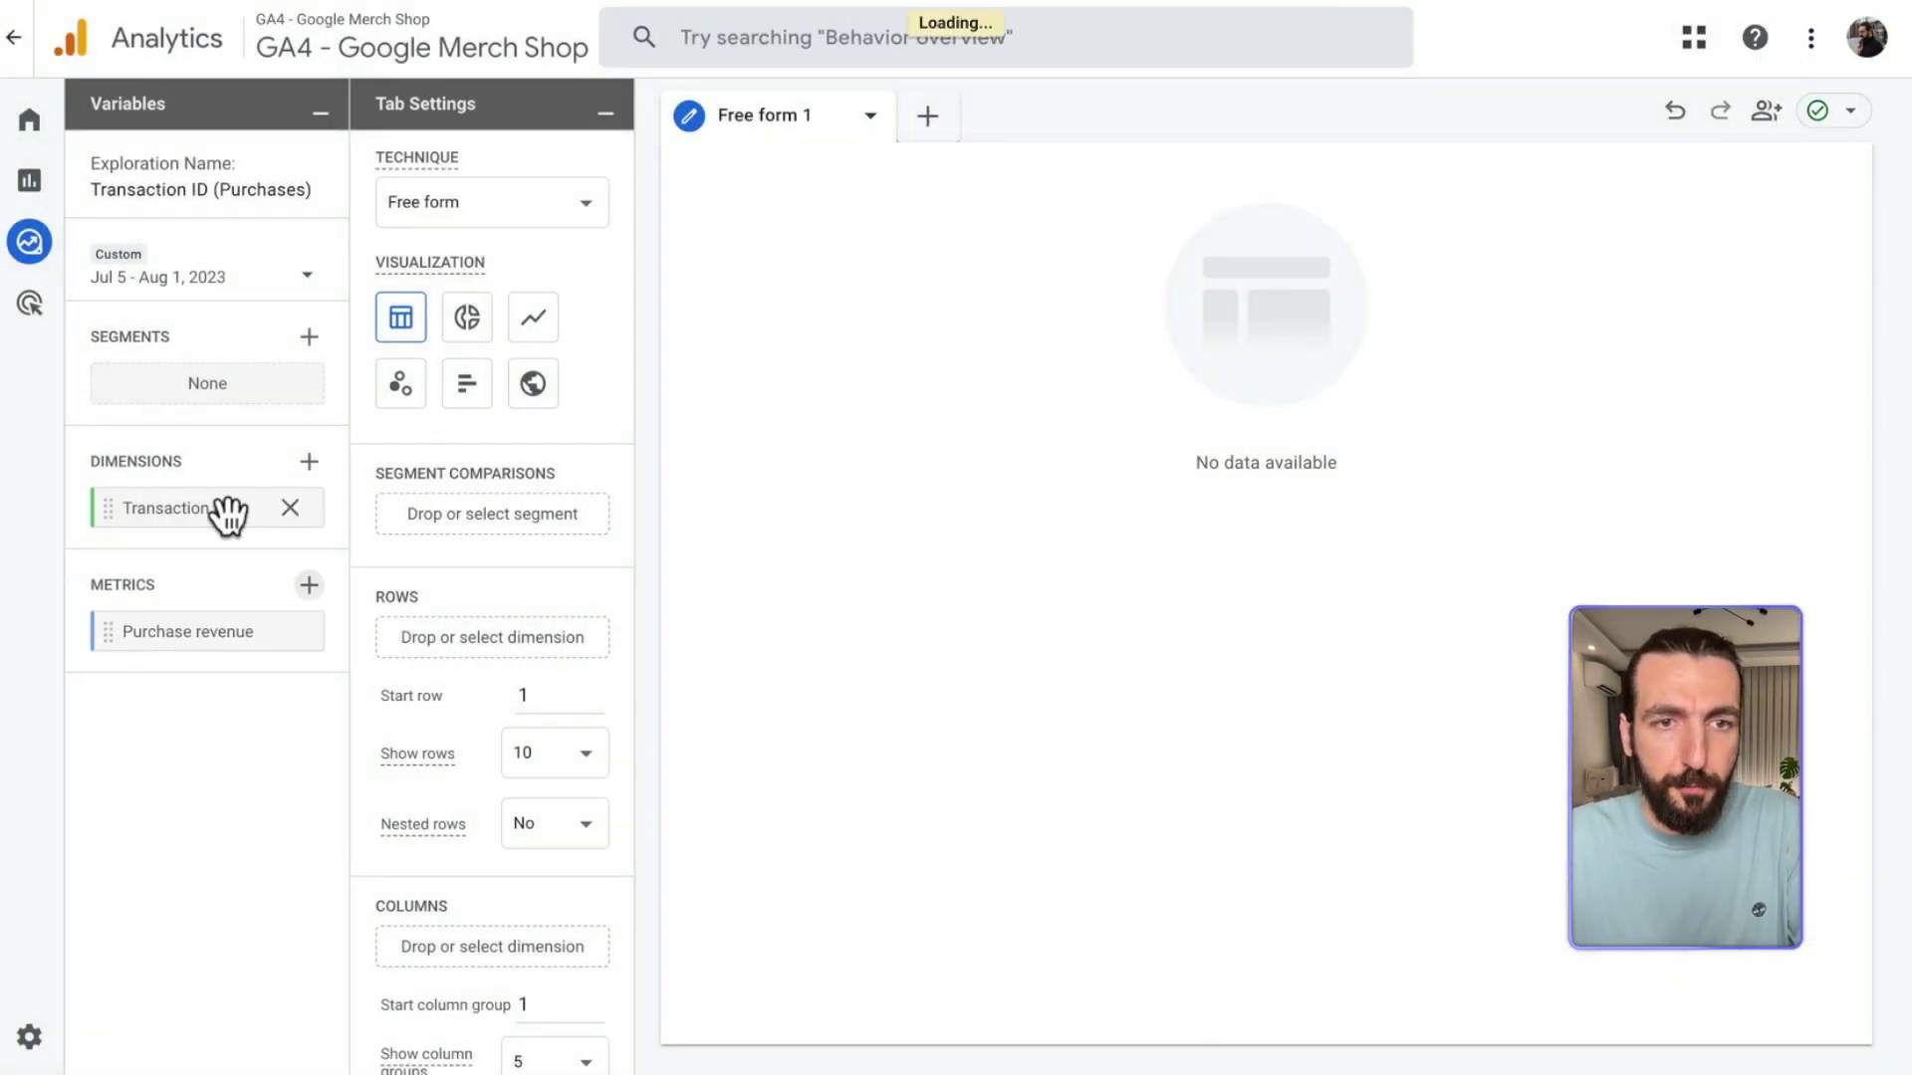
double_click(192, 514)
Put Purchase revenue into the table values, then import Source / medium and add it to Rows
double_click(196, 645)
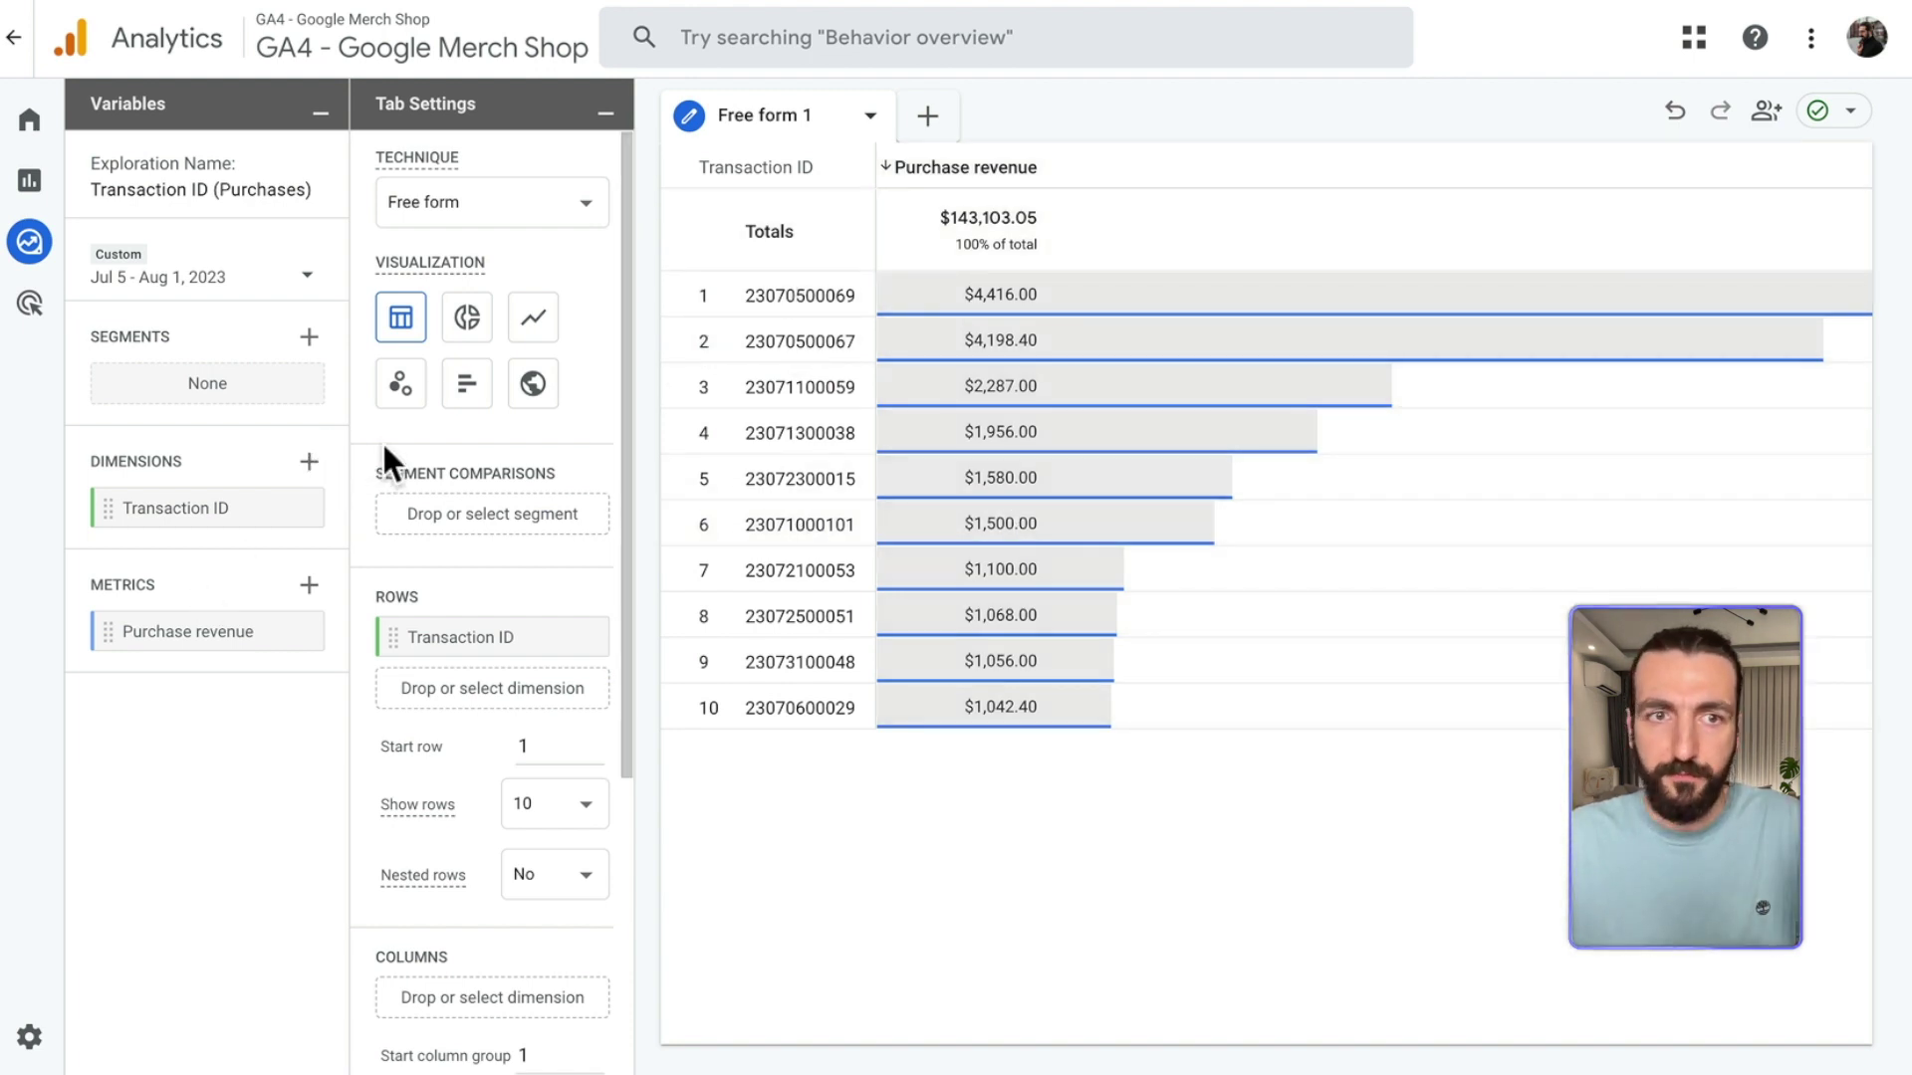
left_click(308, 461)
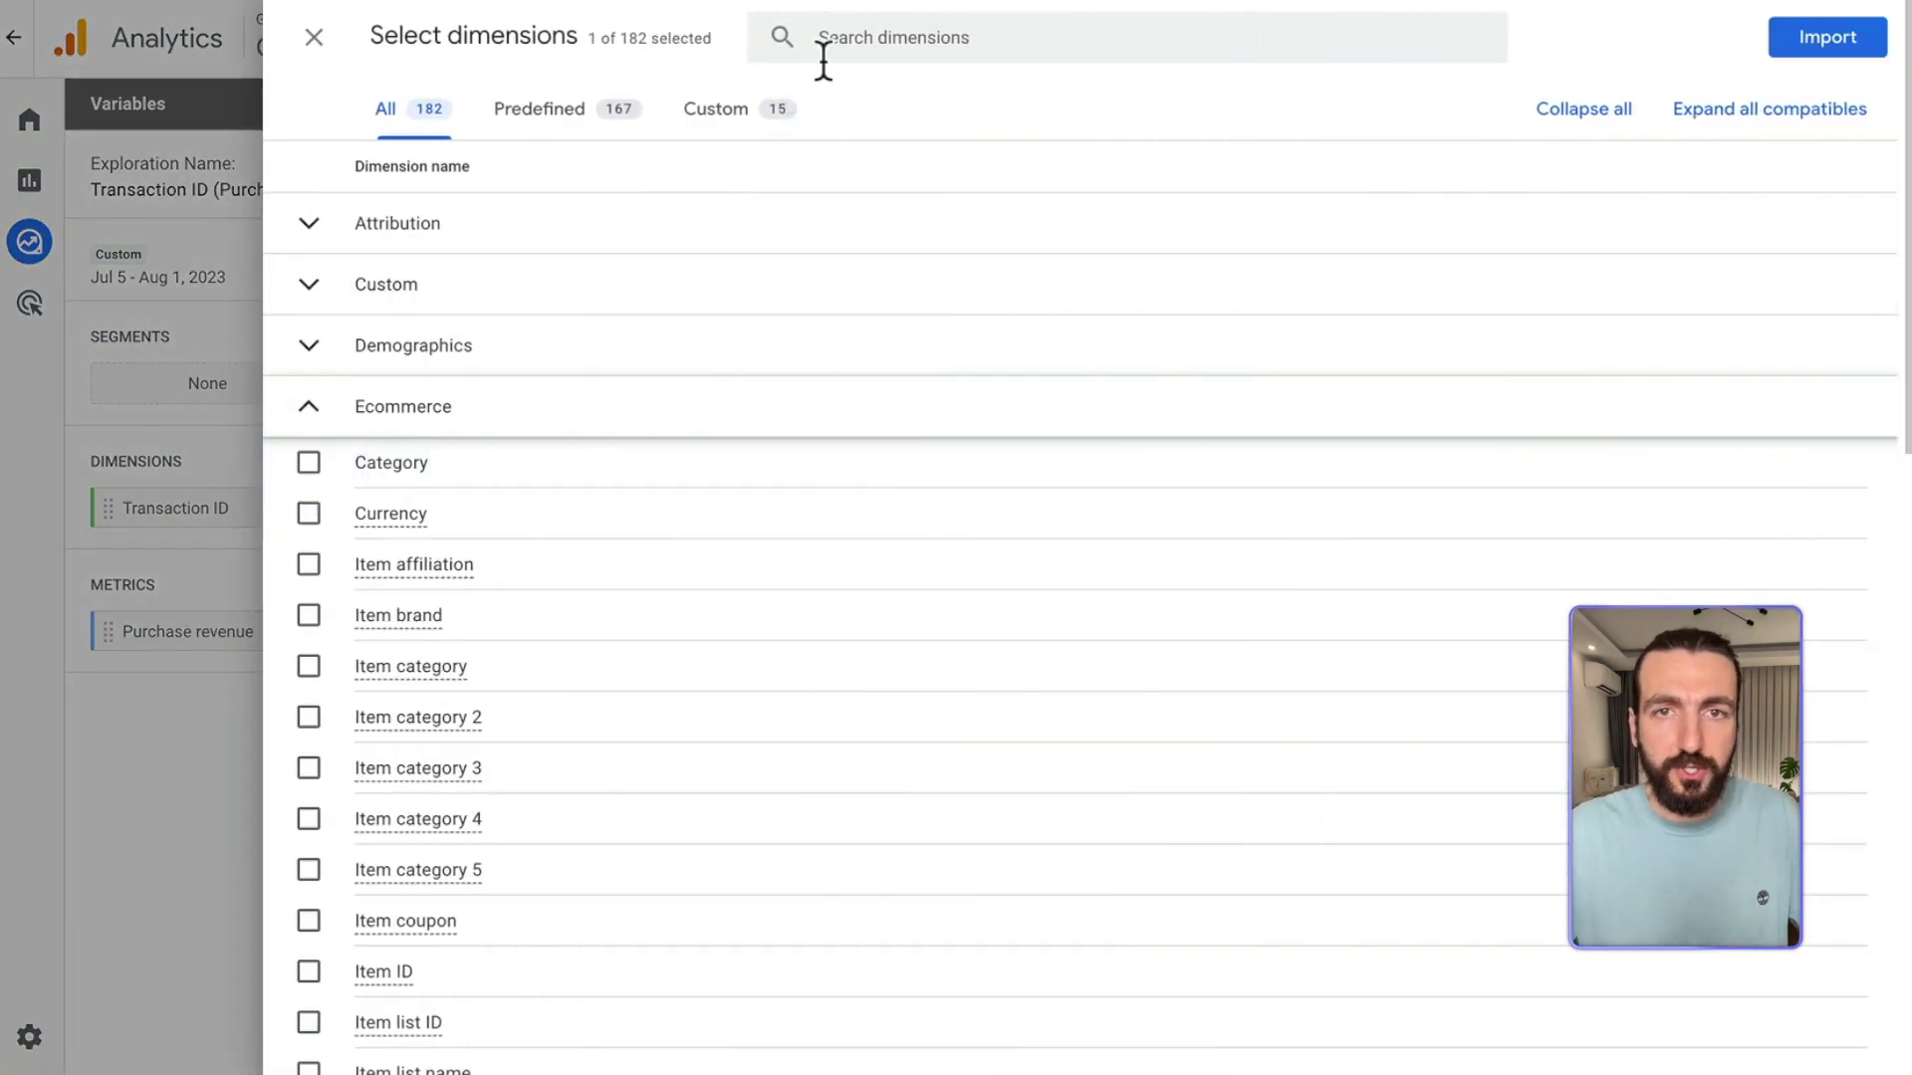
left_click(881, 35)
type("source")
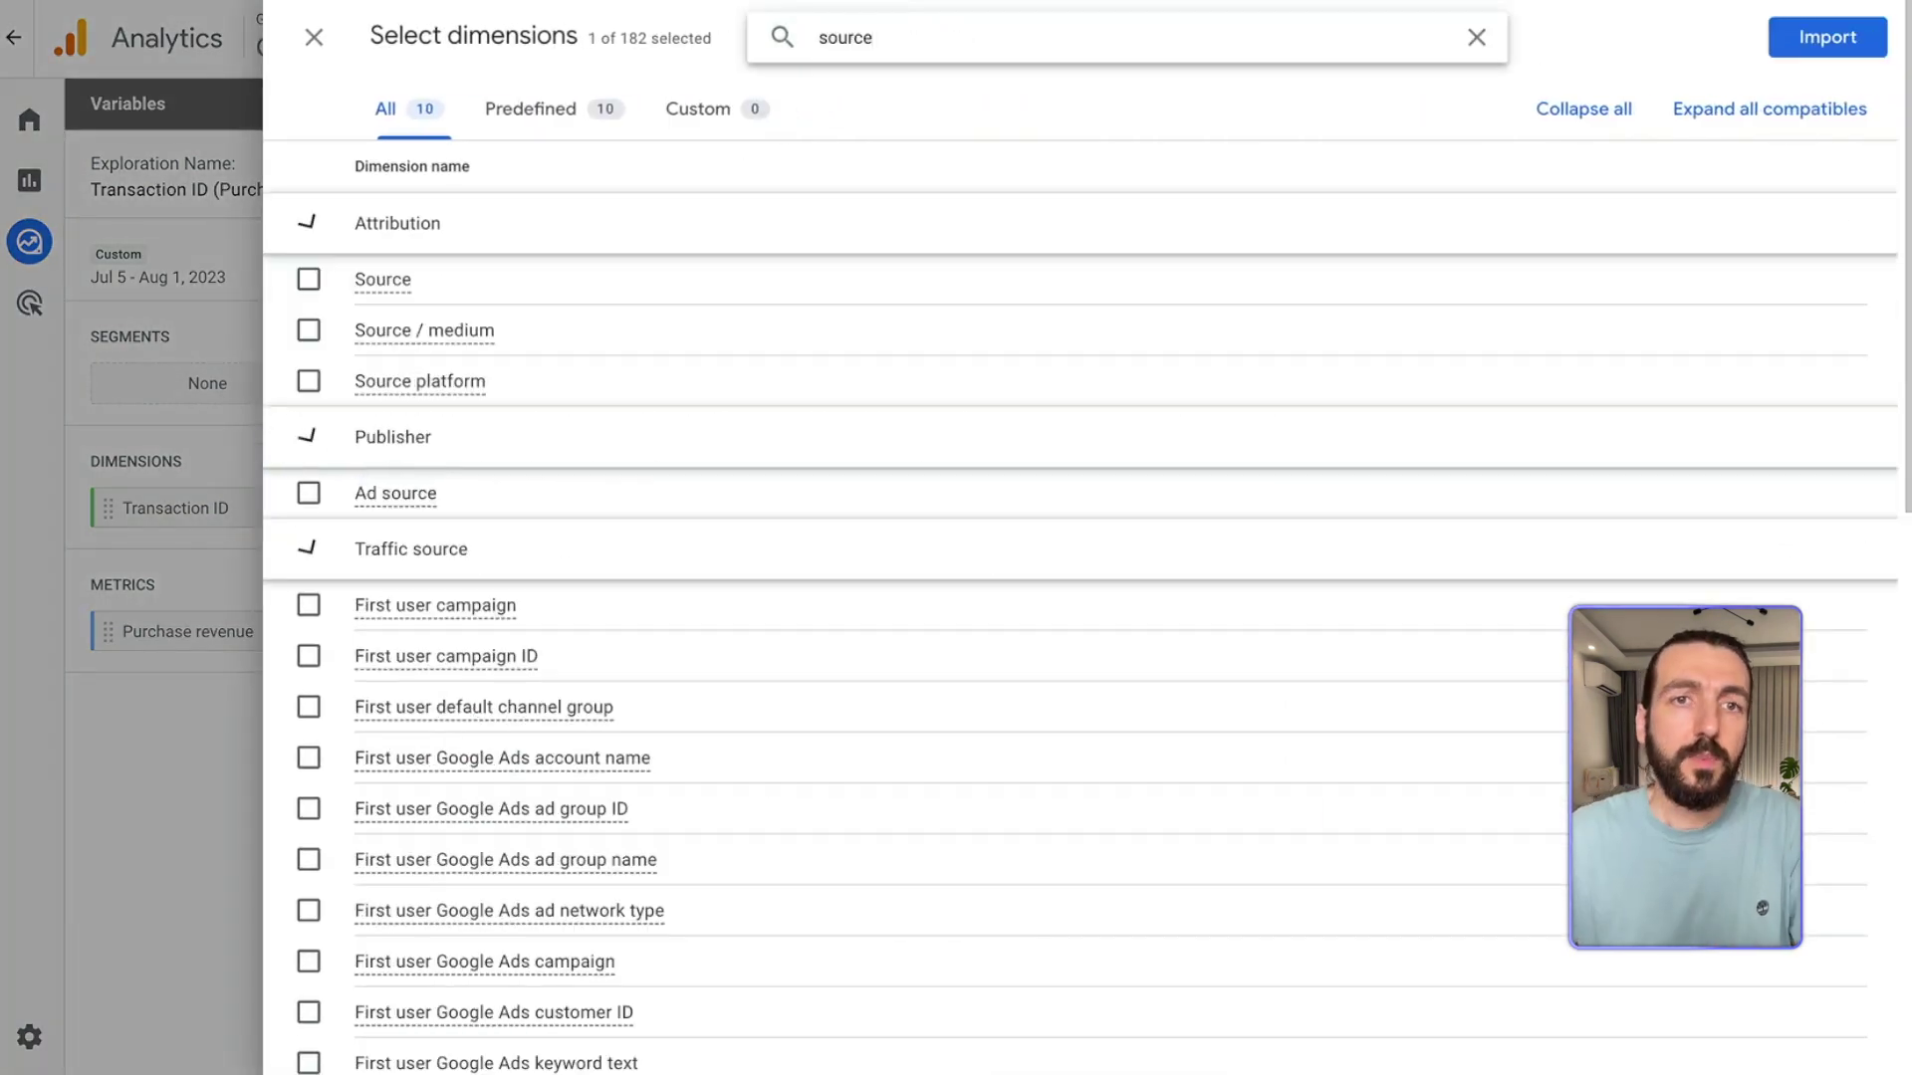
left_click(518, 376)
left_click(521, 330)
left_click(309, 381)
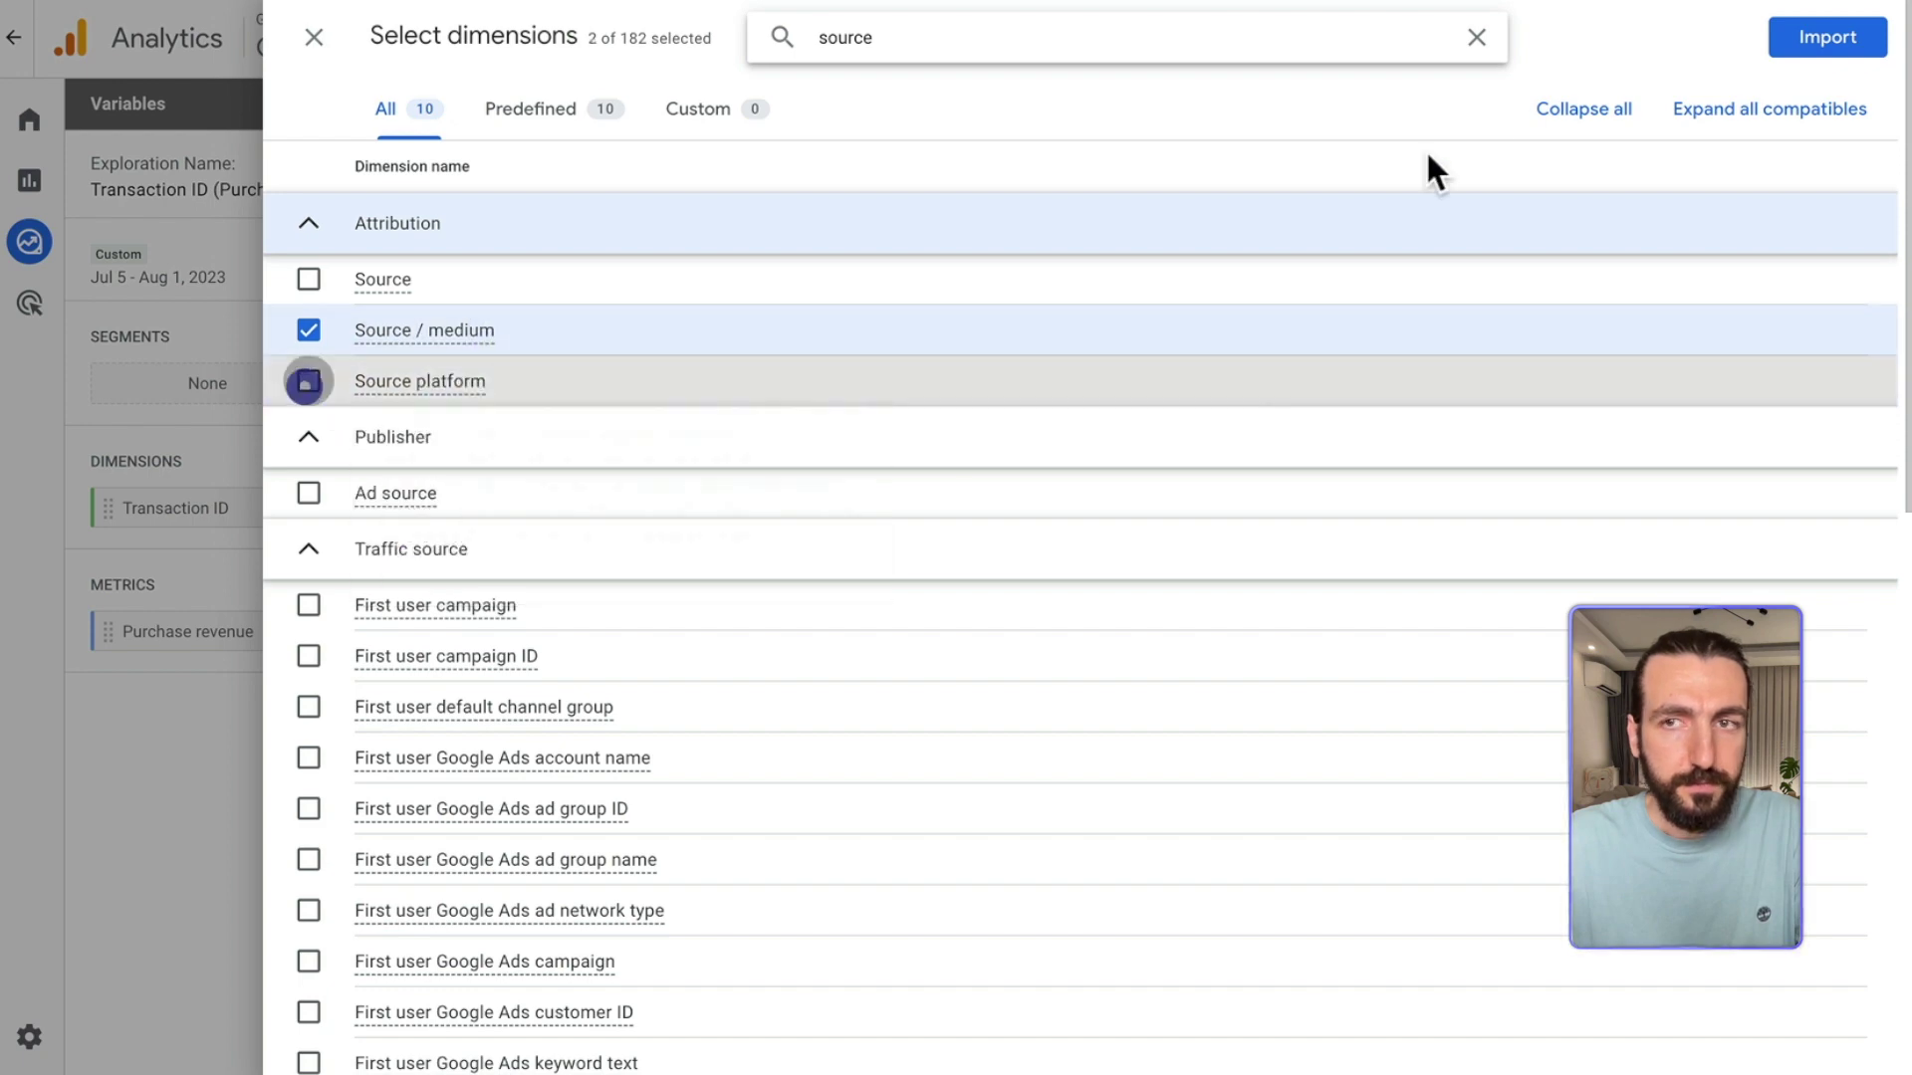
left_click(1851, 30)
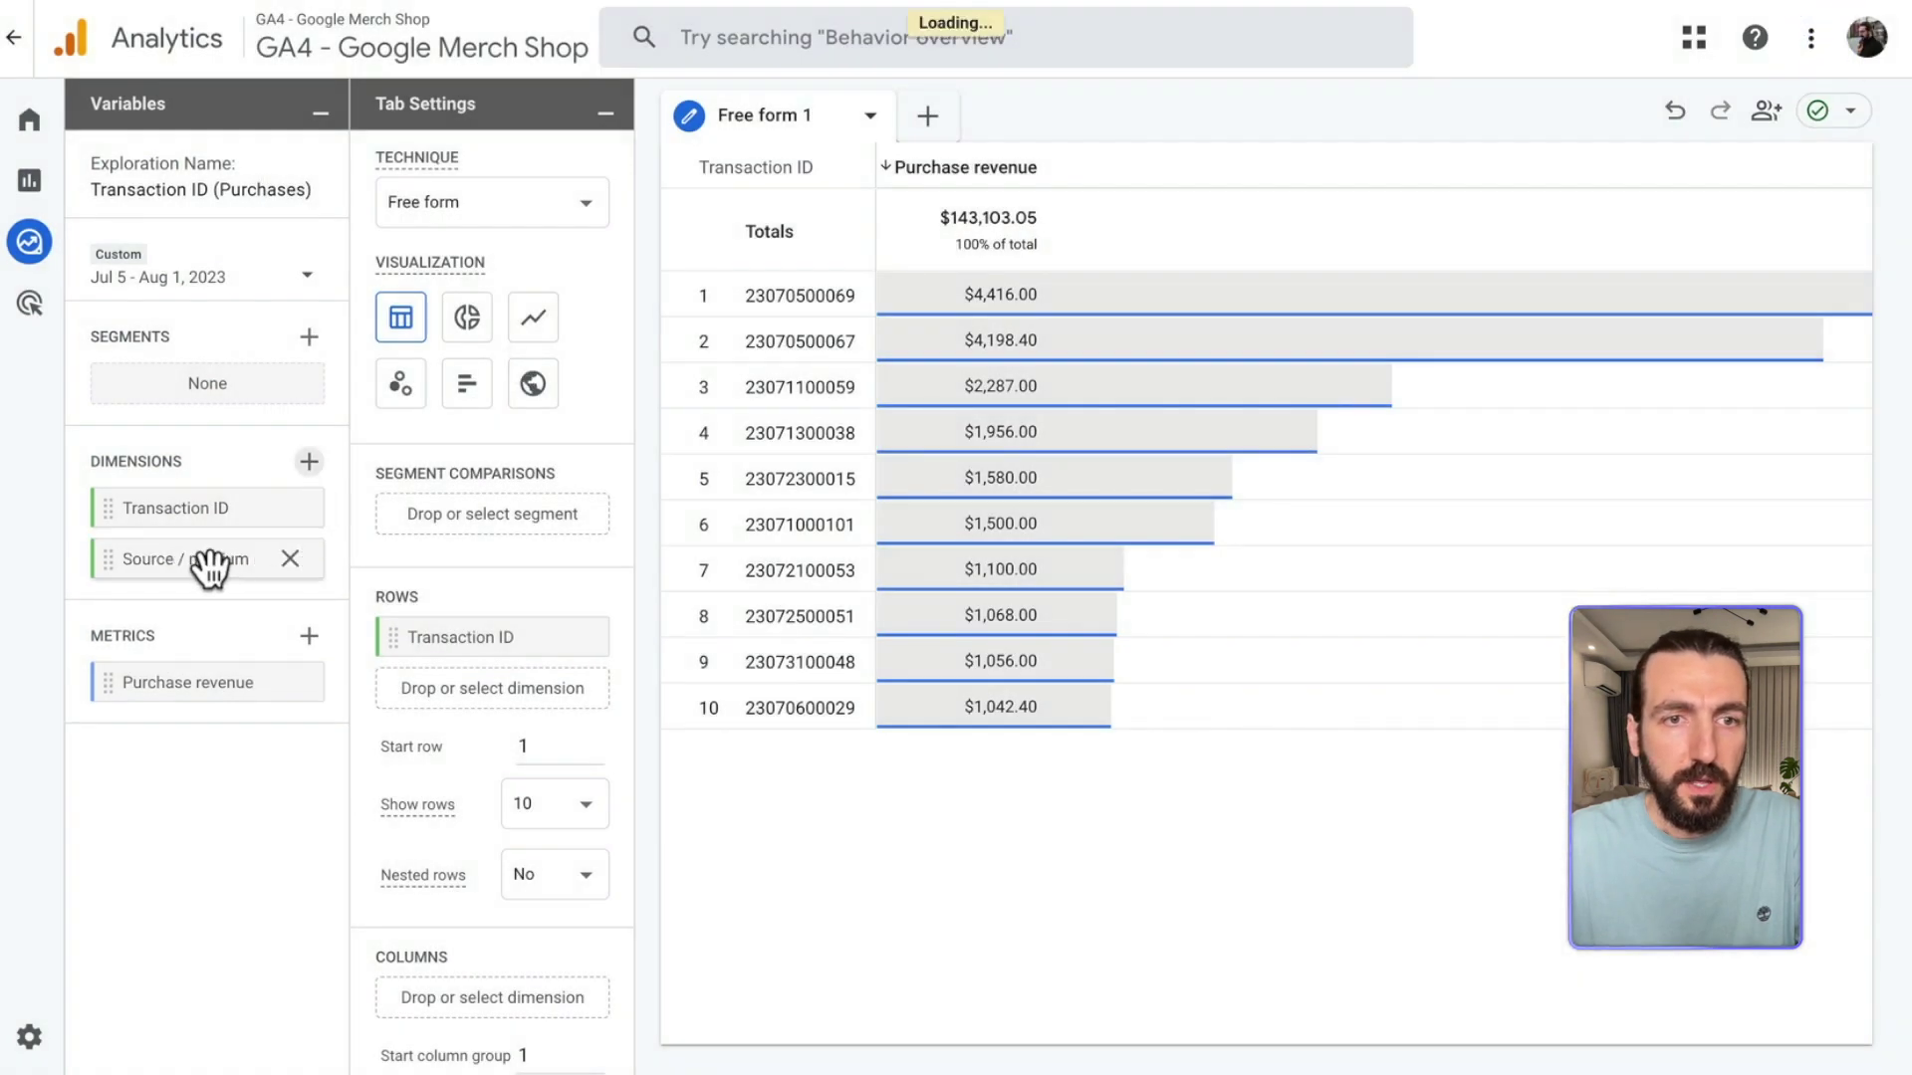
double_click(209, 564)
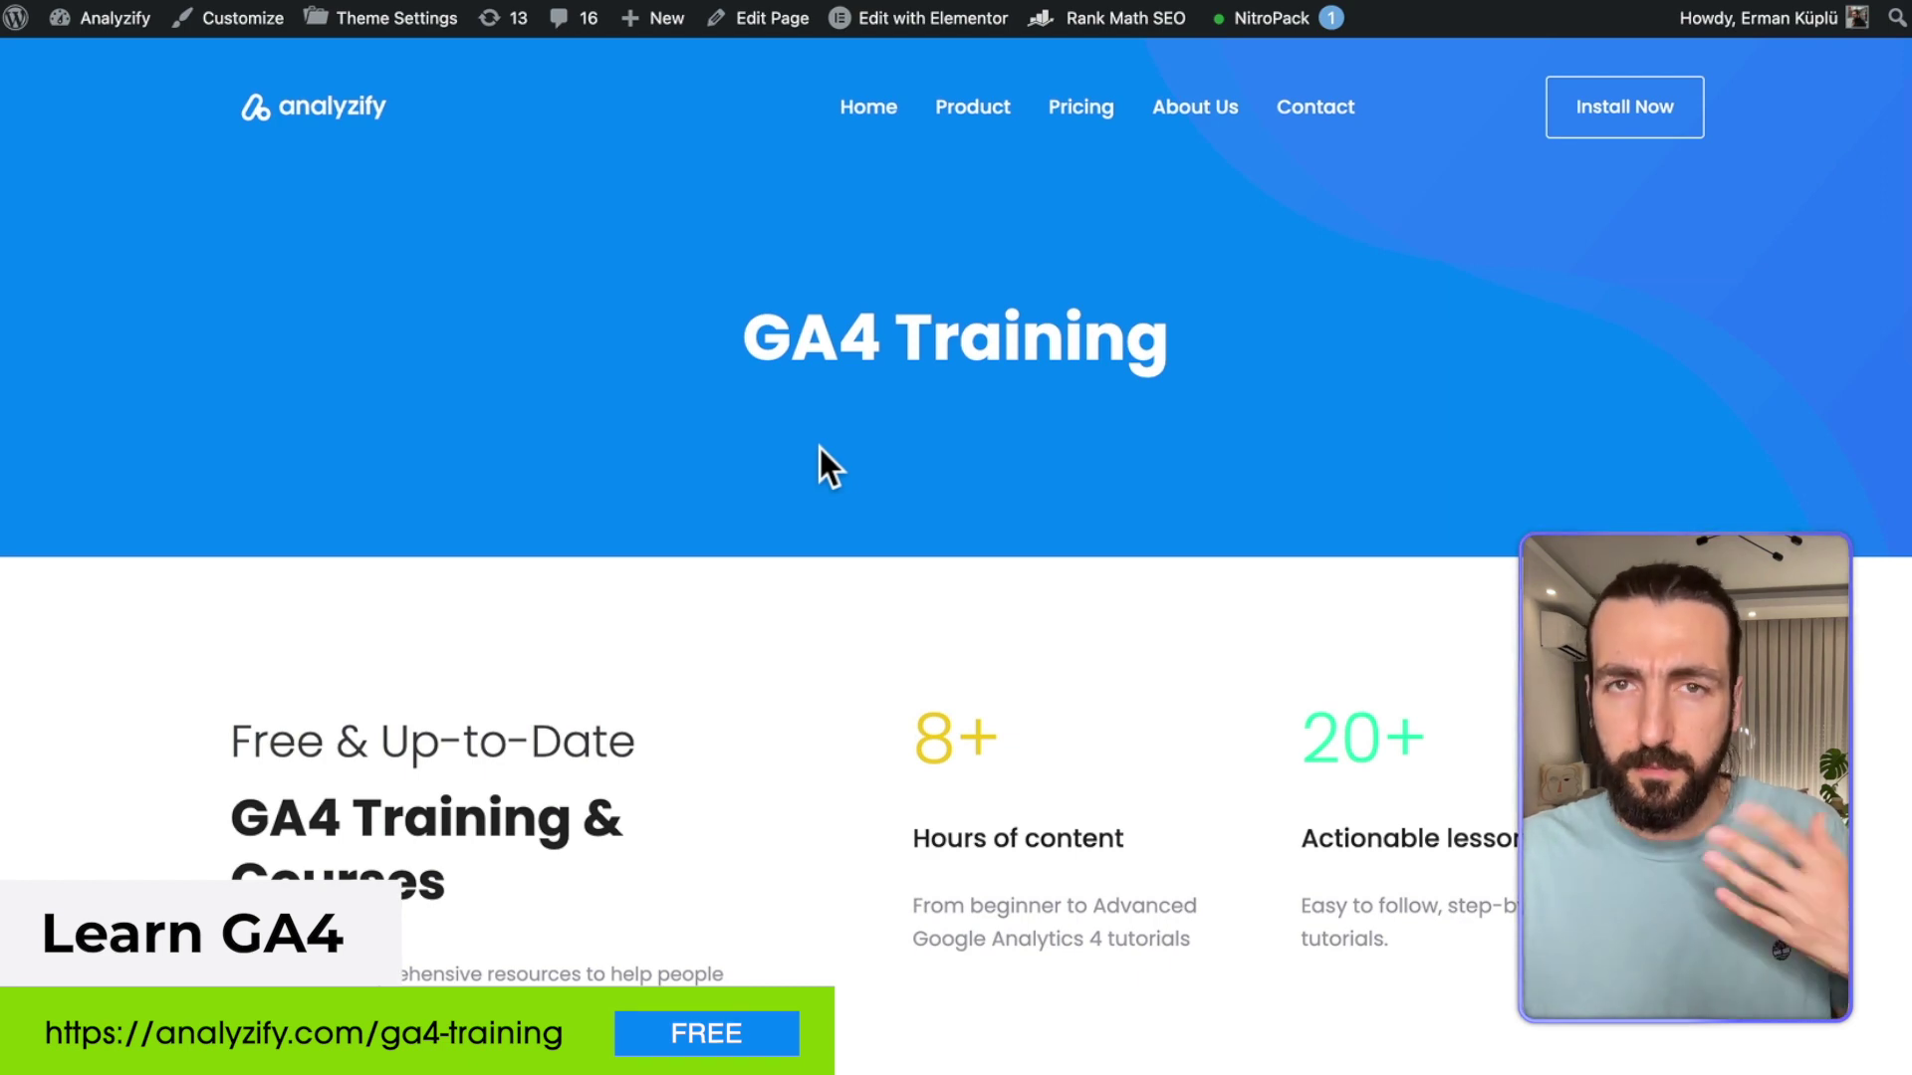
scroll(820, 448, "down", 5)
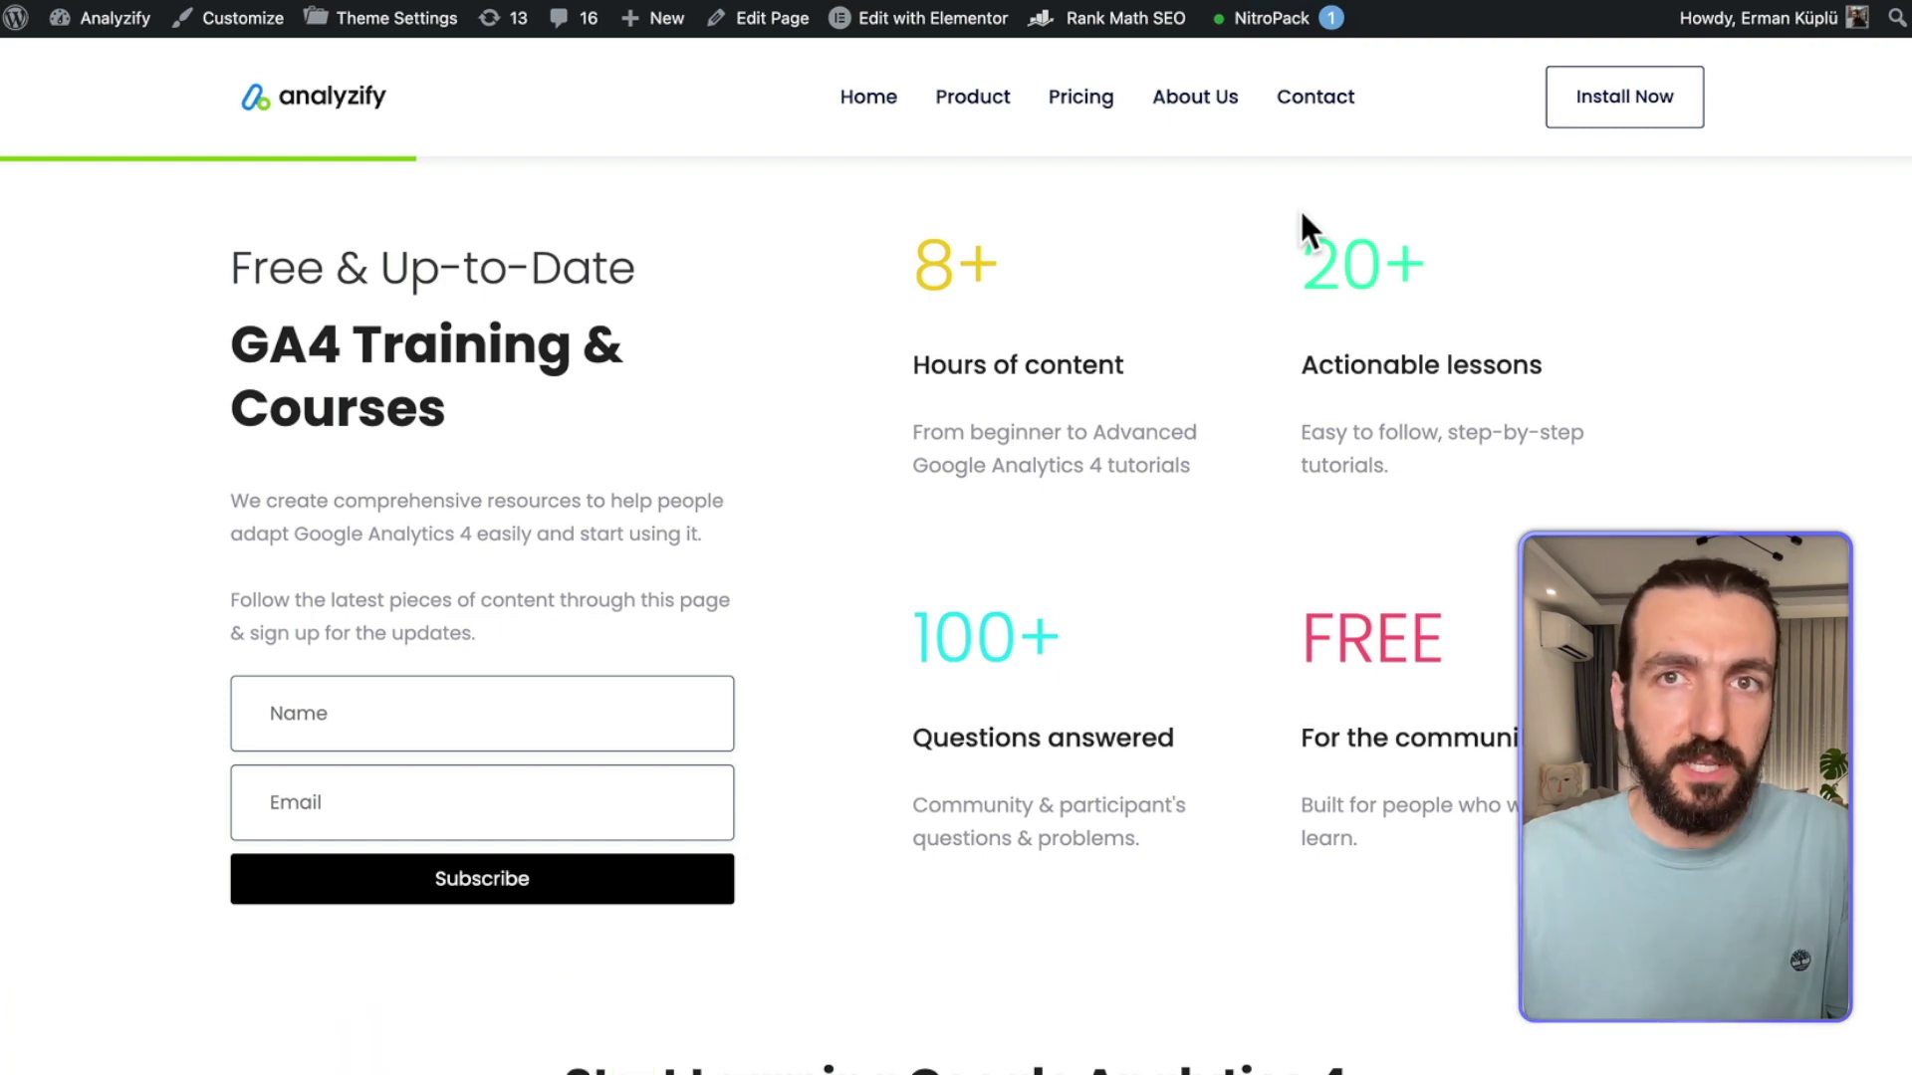
scroll(1302, 221, "down", 4)
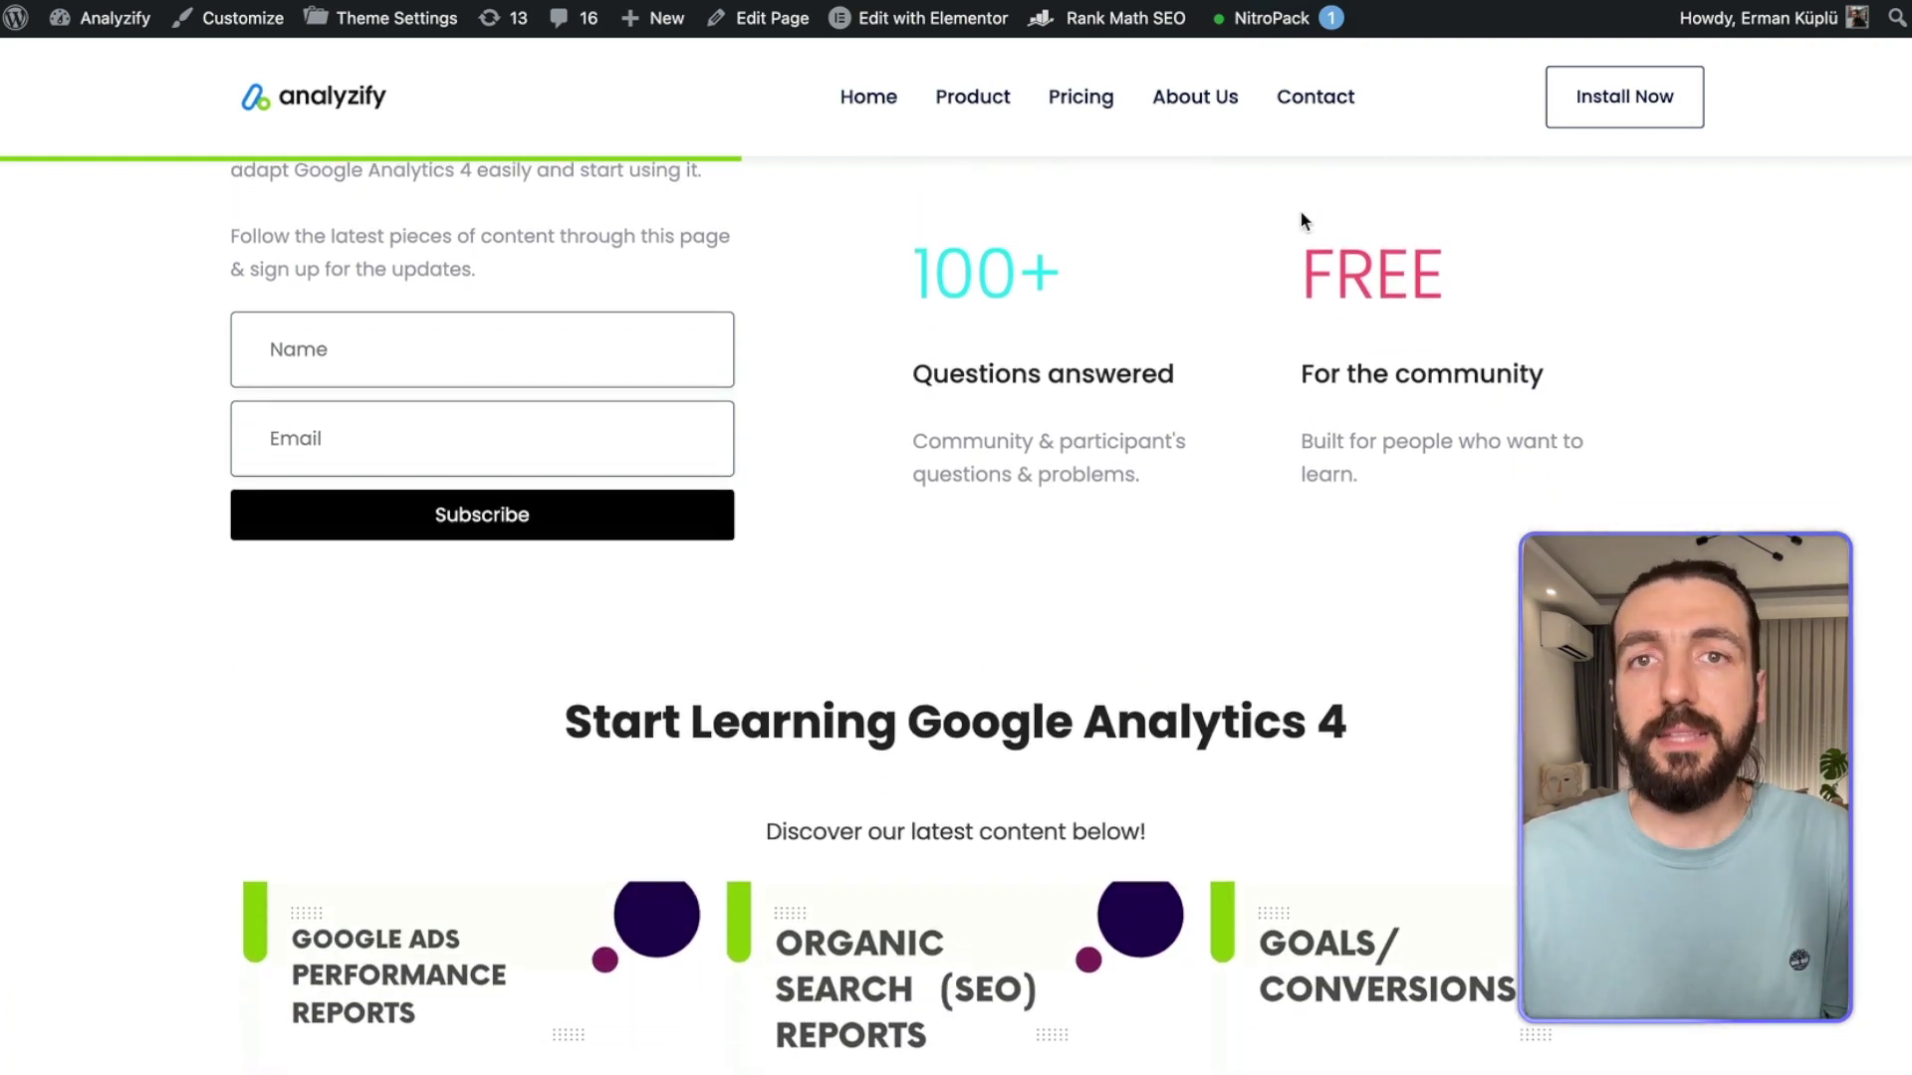
scroll(1302, 220, "up", 8)
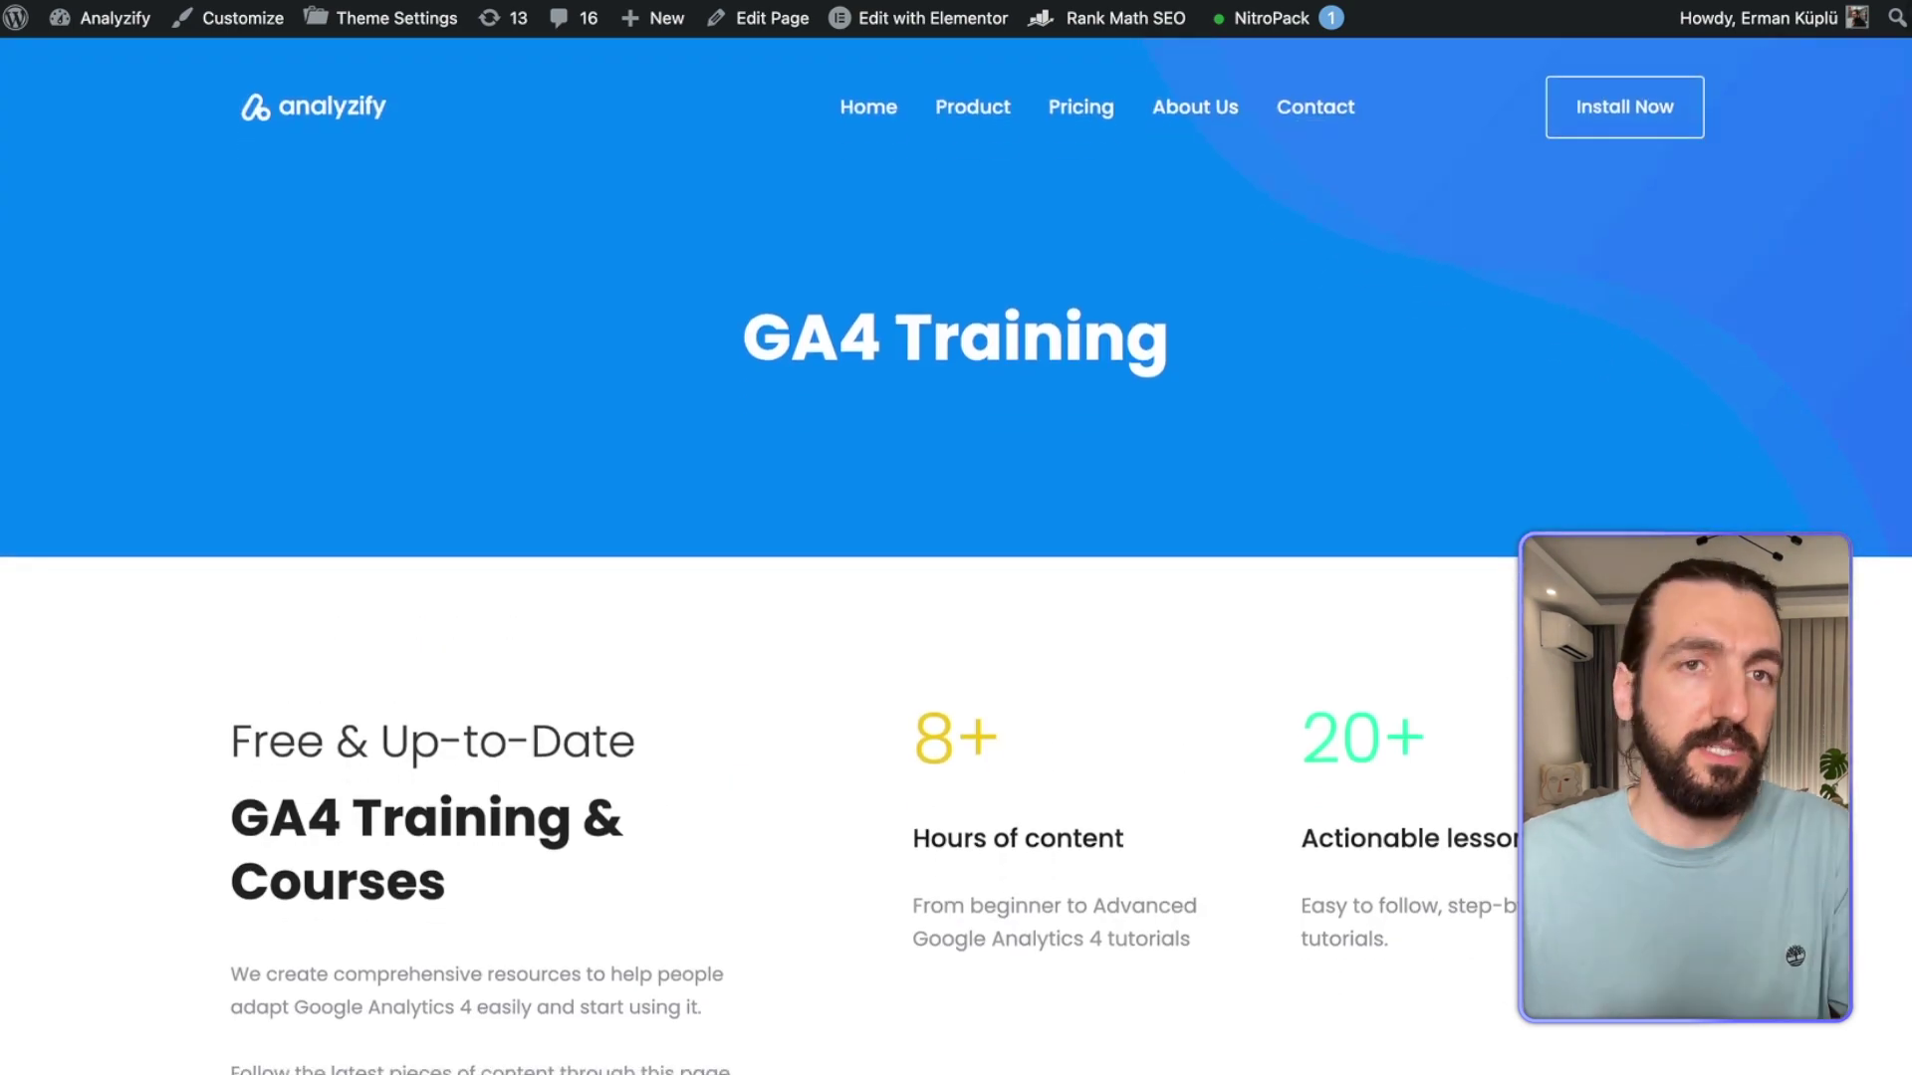